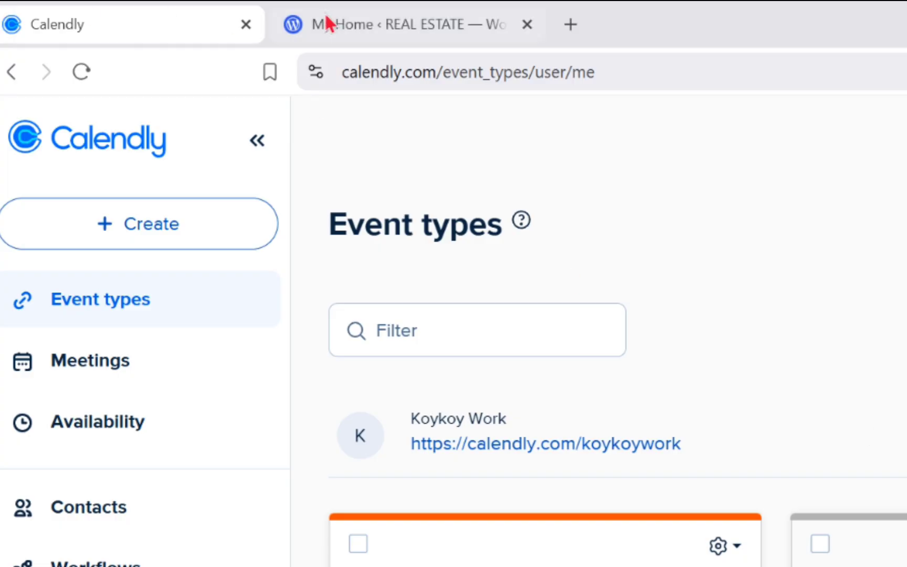
pyautogui.click(327, 23)
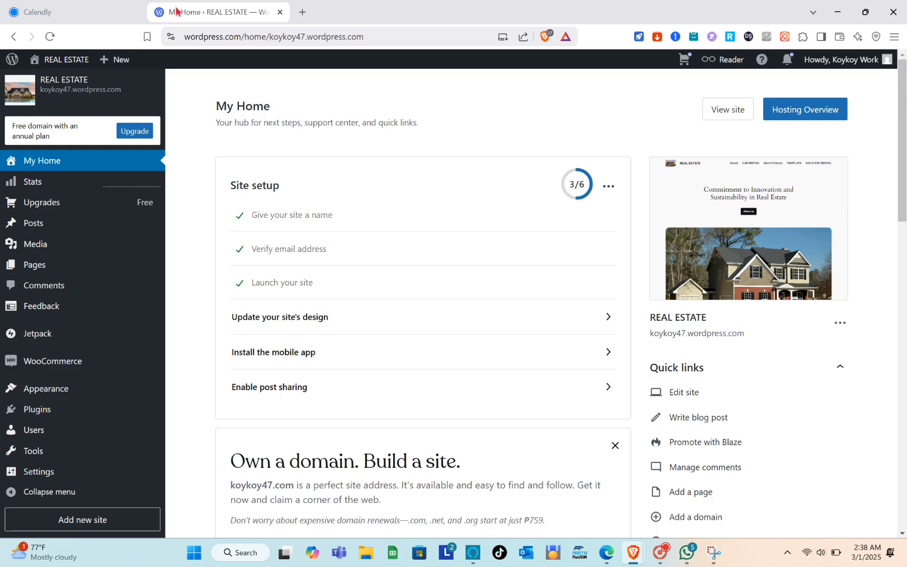
pyautogui.click(59, 7)
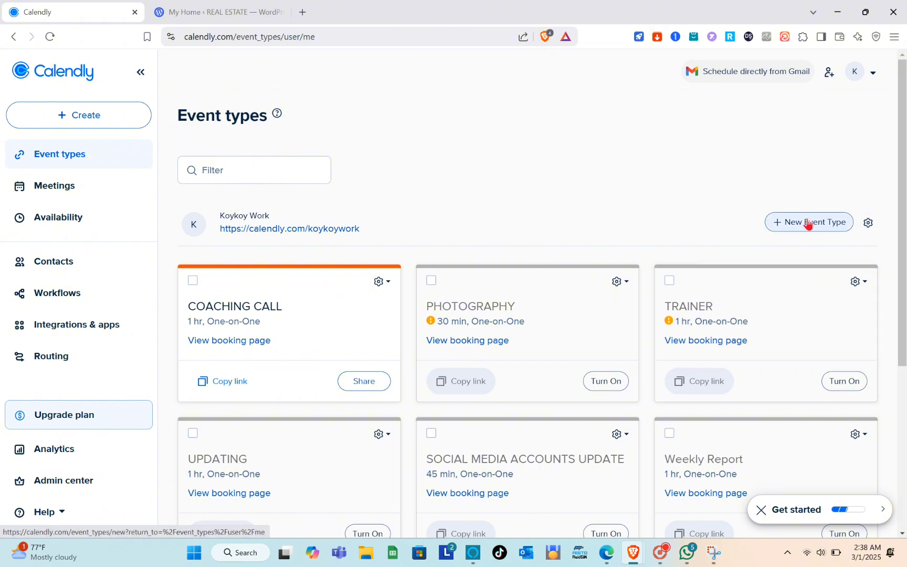
# Create a new one-on-one event type named TOUR with a 30 min duration and Google Meet as its location
pyautogui.click(809, 224)
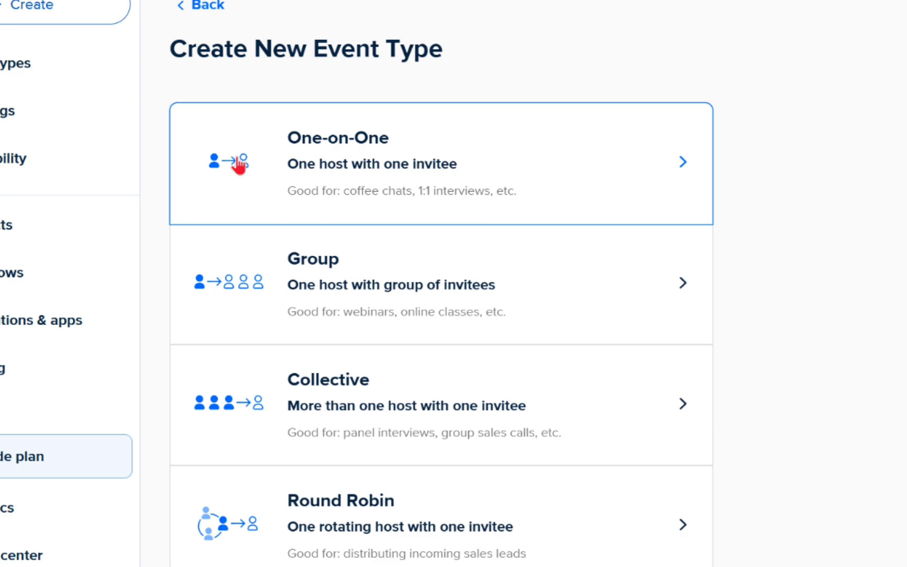
pyautogui.click(417, 166)
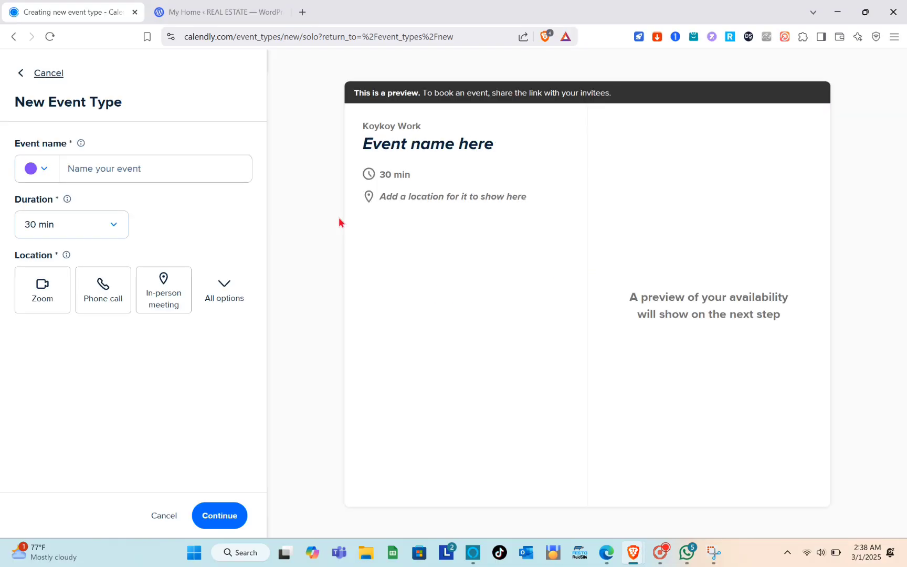
pyautogui.click(103, 177)
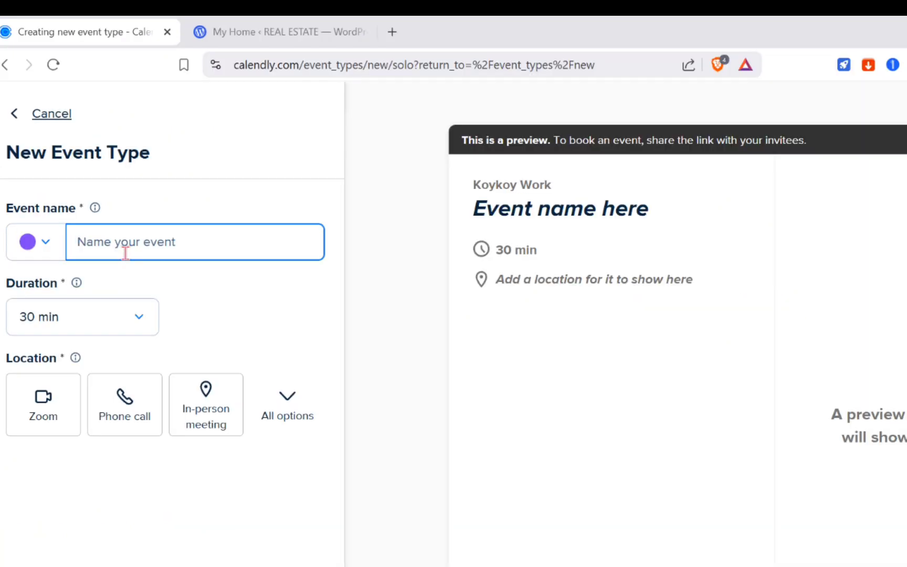
pyautogui.write('TOUR')
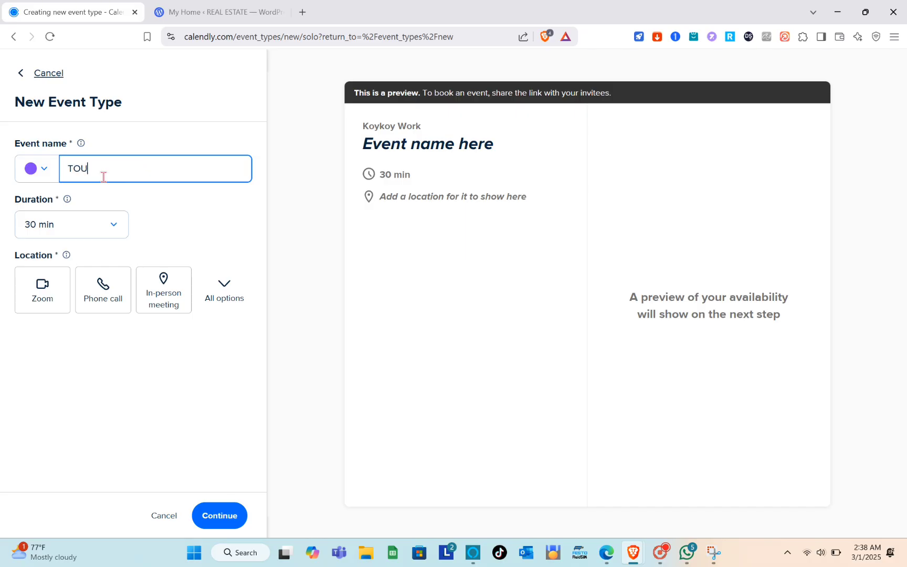
pyautogui.click(112, 235)
pyautogui.click(111, 235)
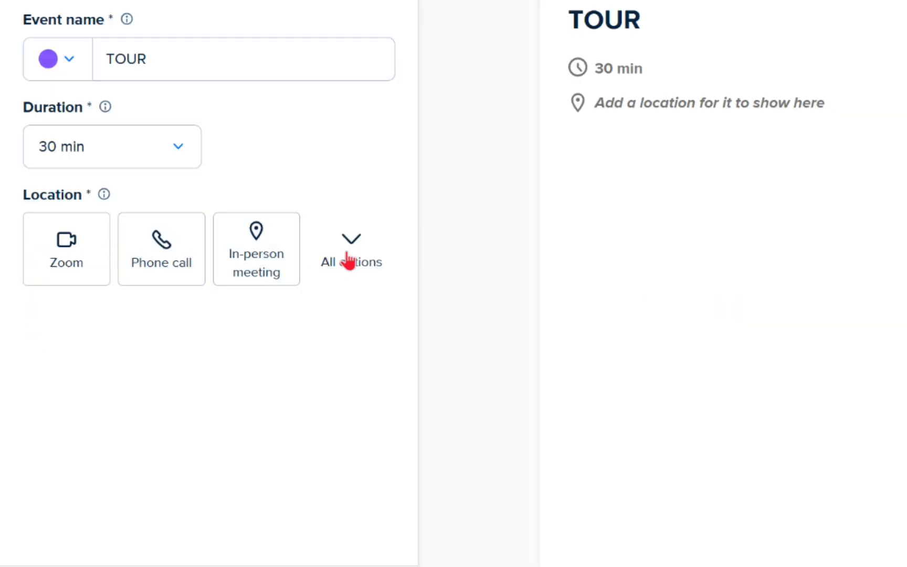
pyautogui.click(349, 261)
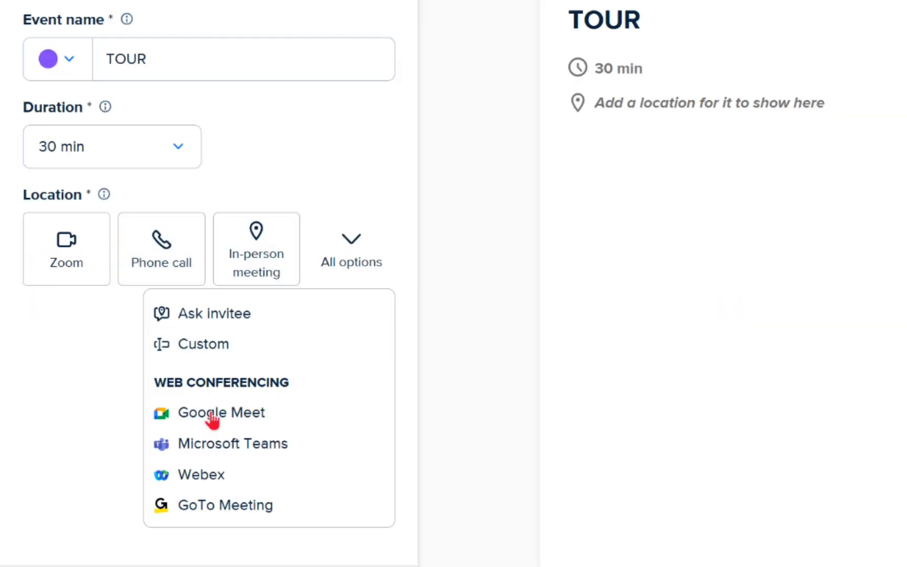
pyautogui.click(243, 418)
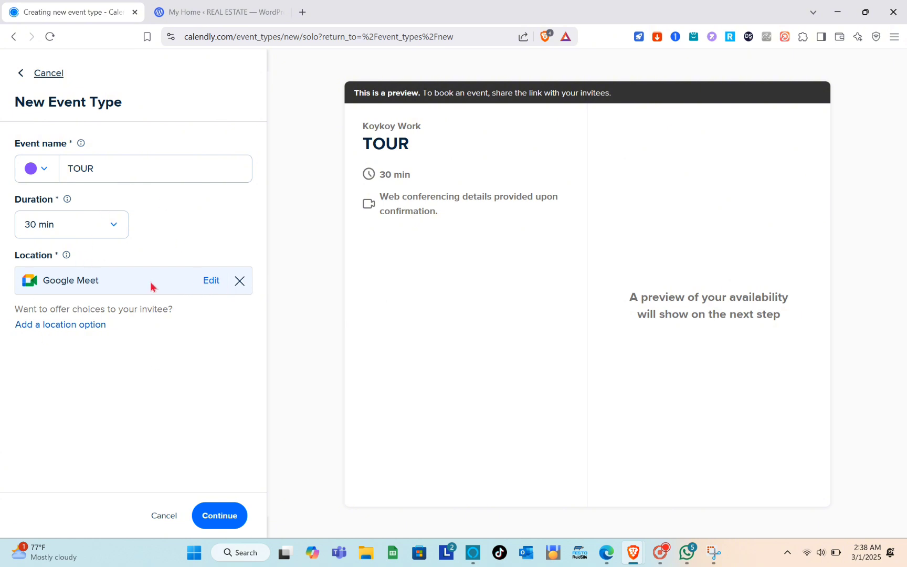
pyautogui.click(221, 521)
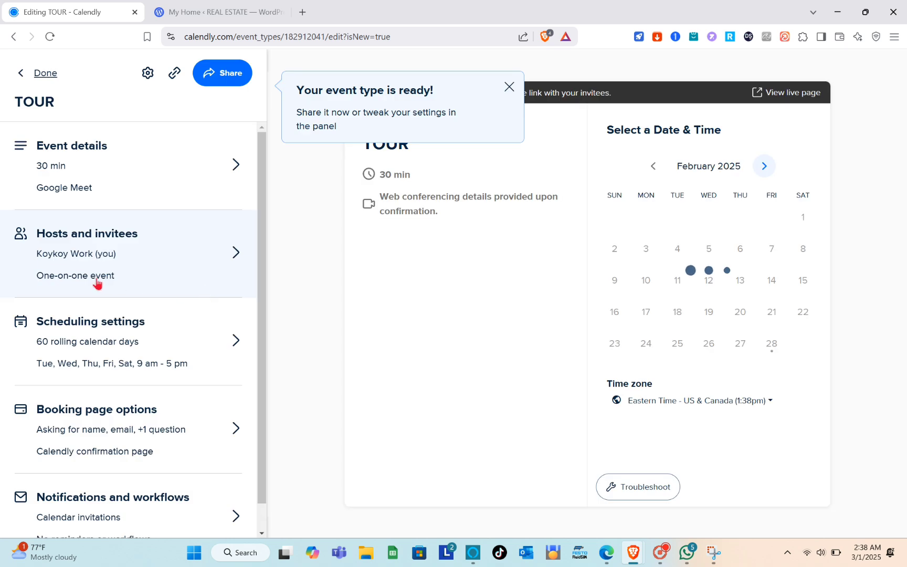
# Review the TOUR event's scheduling settings, including date range, hours and event limits, and save them without changes
pyautogui.scroll(-1, 35, 370)
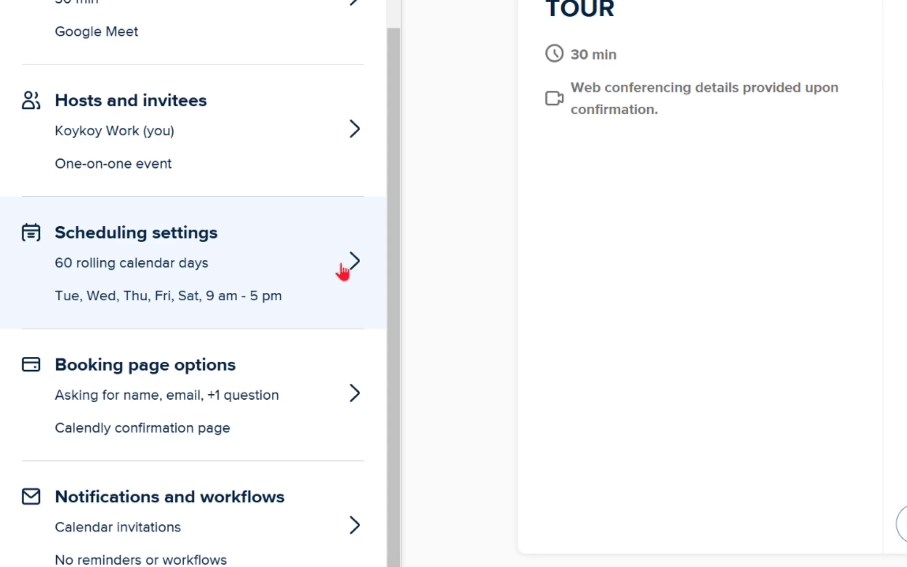
pyautogui.click(342, 265)
pyautogui.scroll(-10, 96, 307)
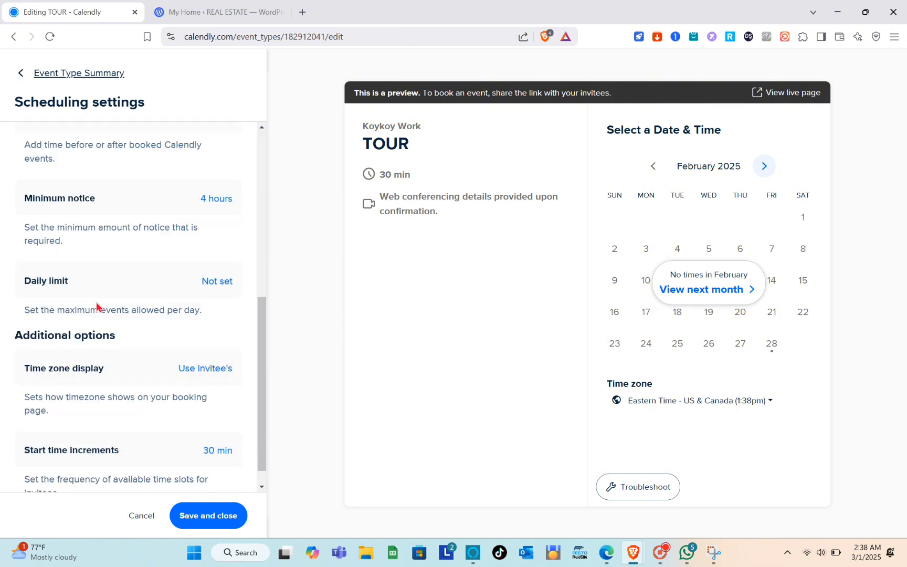
pyautogui.scroll(10, 125, 265)
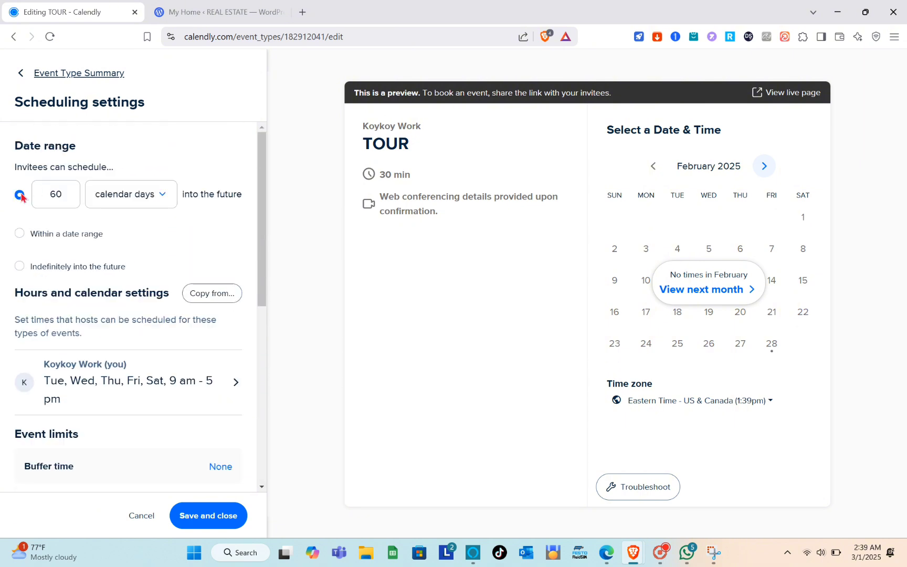
pyautogui.scroll(-7, 103, 309)
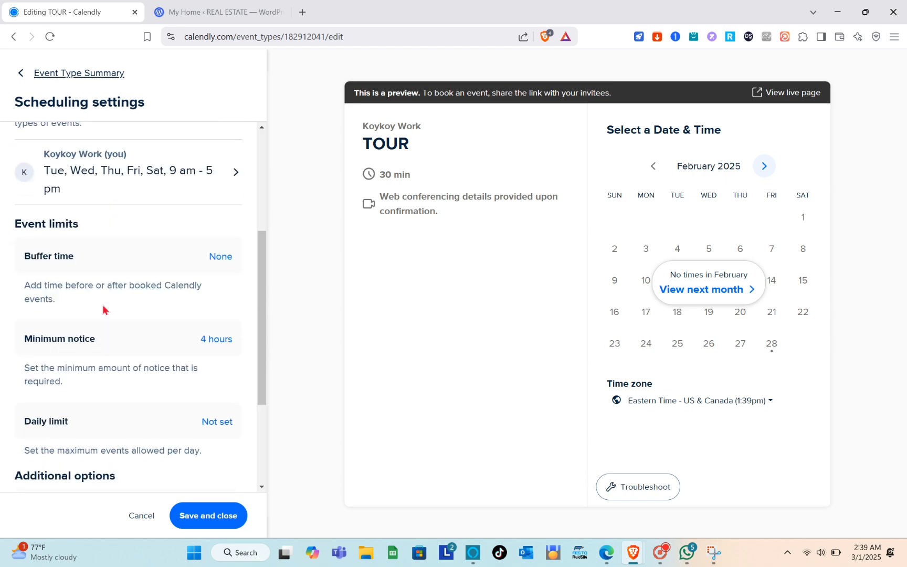
pyautogui.click(196, 513)
pyautogui.scroll(1, 140, 313)
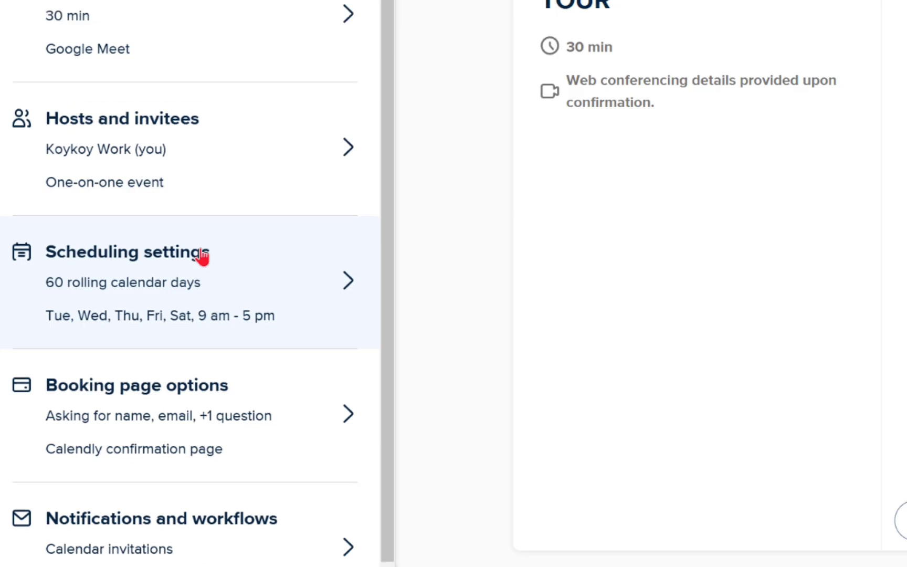
# Review the TOUR event's booking page options, including event link, invitee questions and confirmation page, and save them unchanged
pyautogui.scroll(-1, 140, 314)
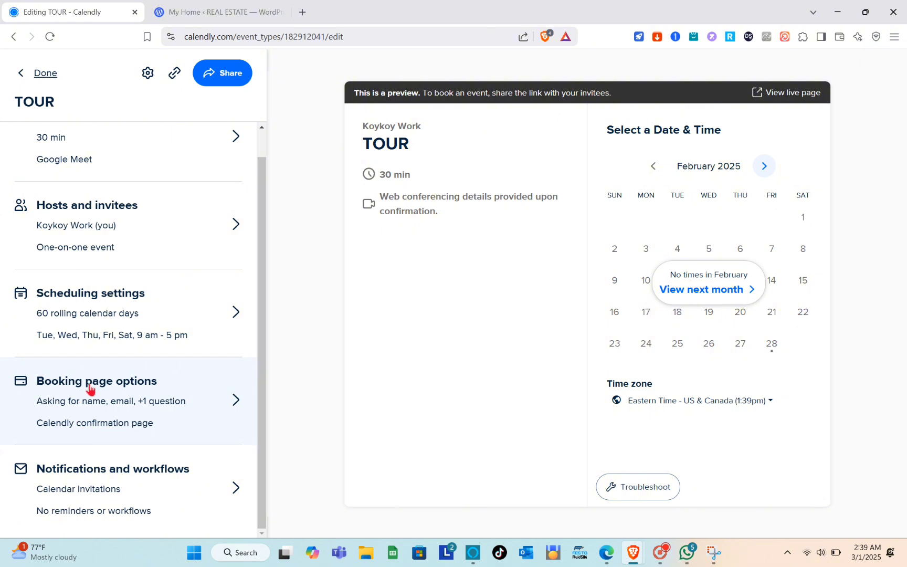
pyautogui.click(182, 405)
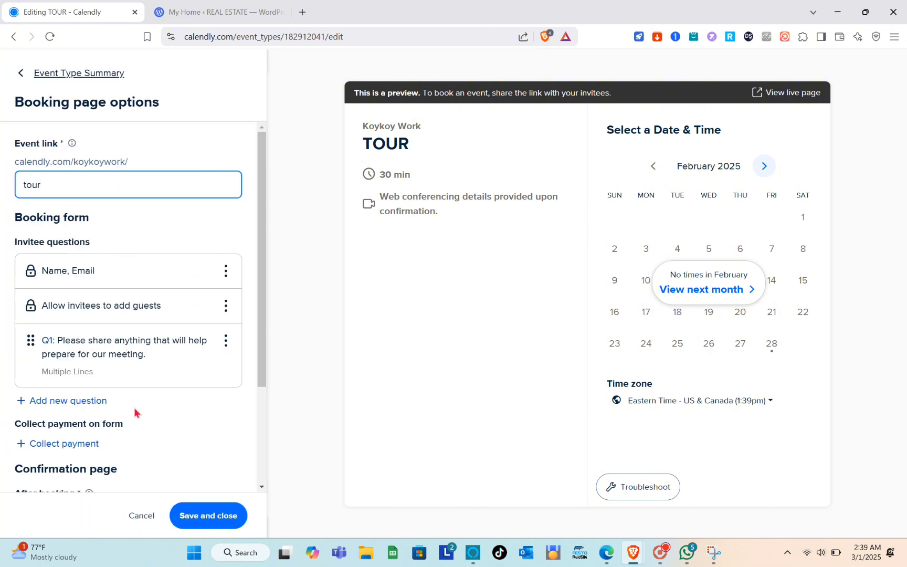
pyautogui.scroll(-3, 134, 412)
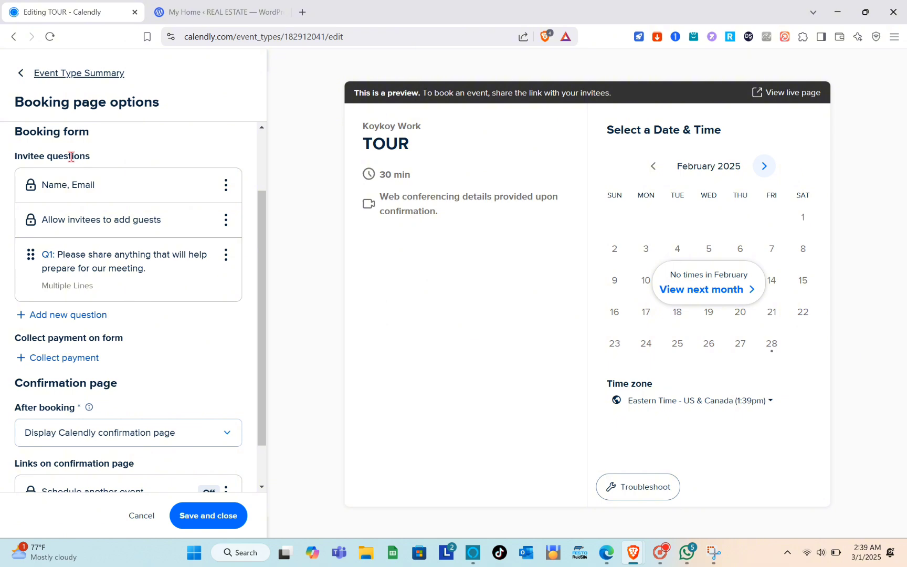
pyautogui.scroll(-1, 70, 376)
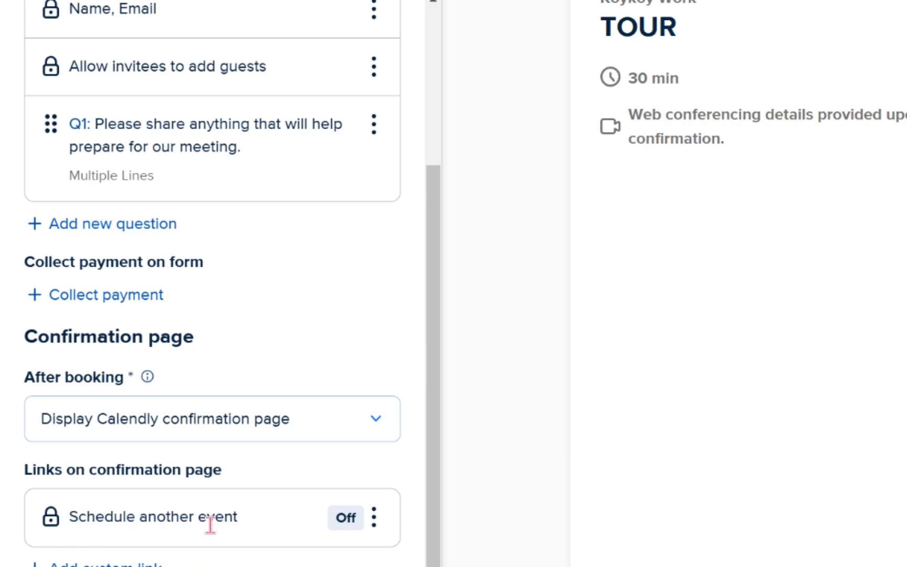
pyautogui.scroll(3, 105, 344)
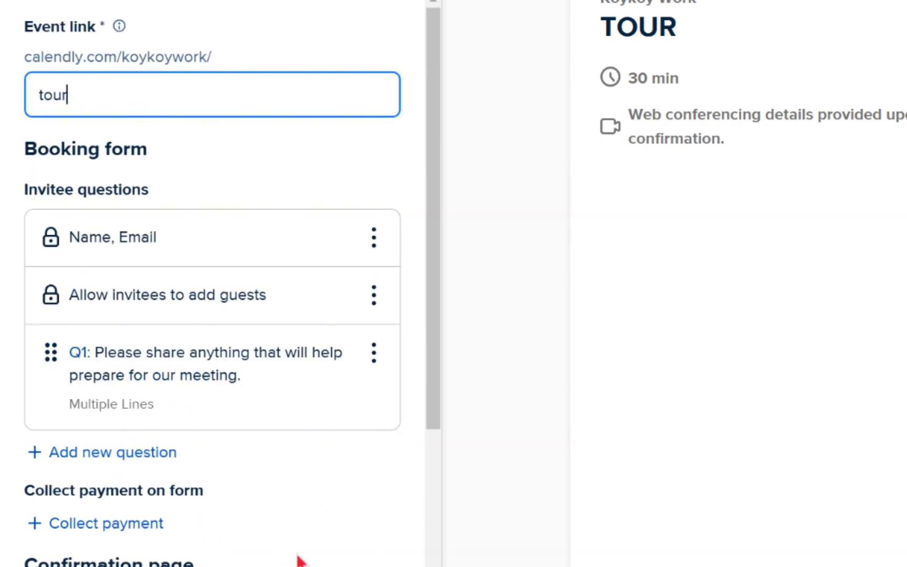
pyautogui.click(212, 514)
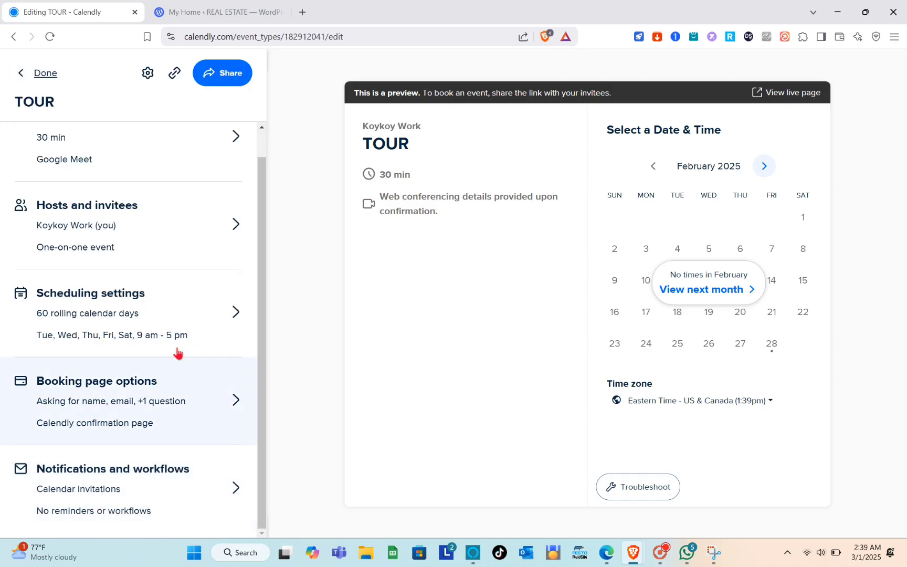
# Try to turn on email reminders in the TOUR event's notifications, dismiss the upgrade offer and close the notification settings
pyautogui.click(230, 487)
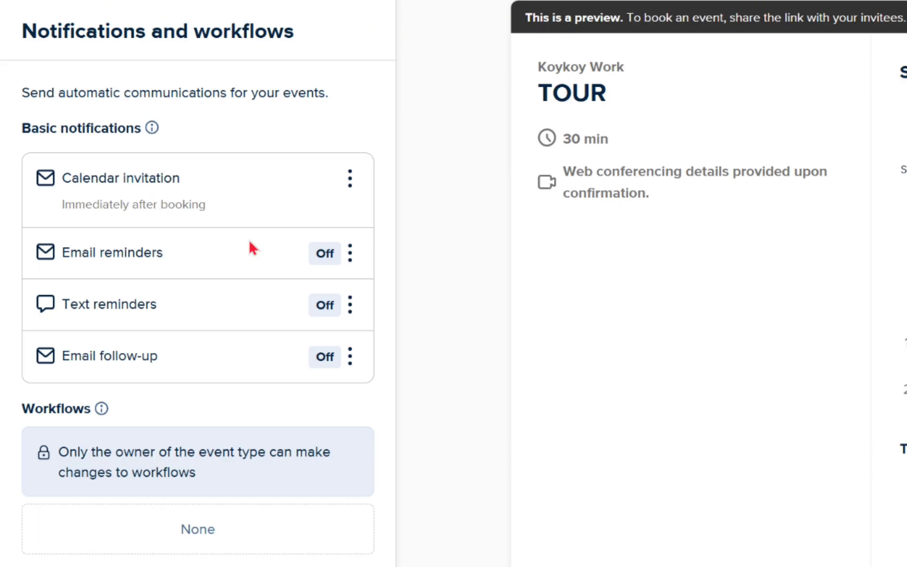
pyautogui.click(349, 253)
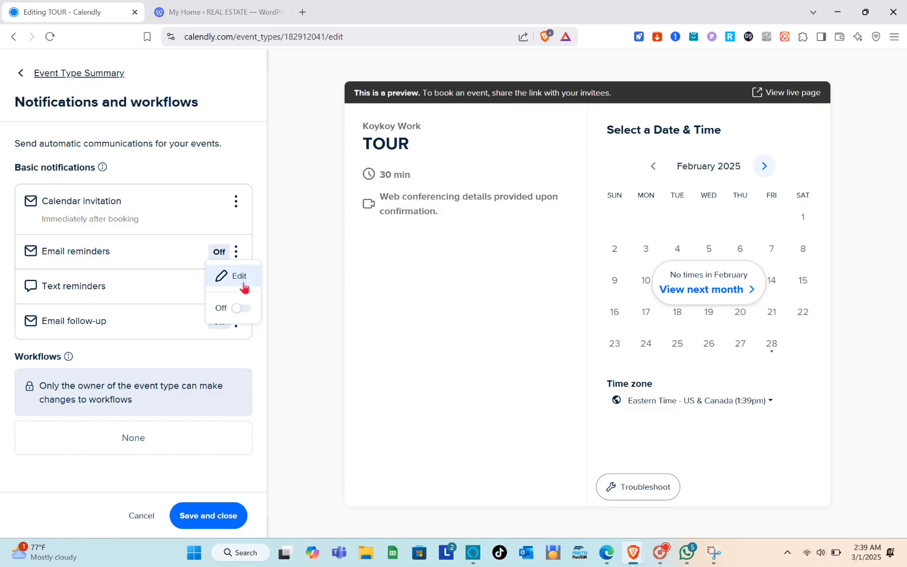
pyautogui.click(238, 308)
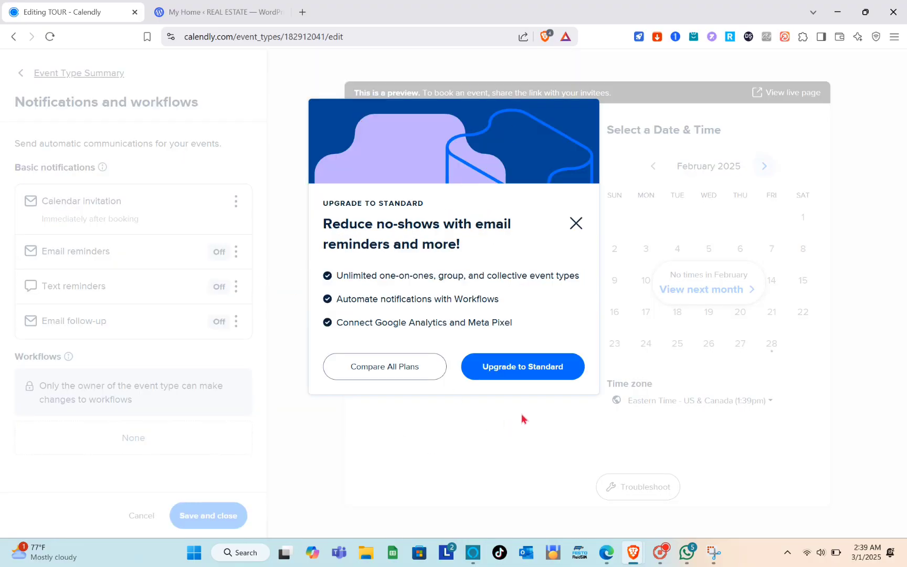
pyautogui.click(576, 223)
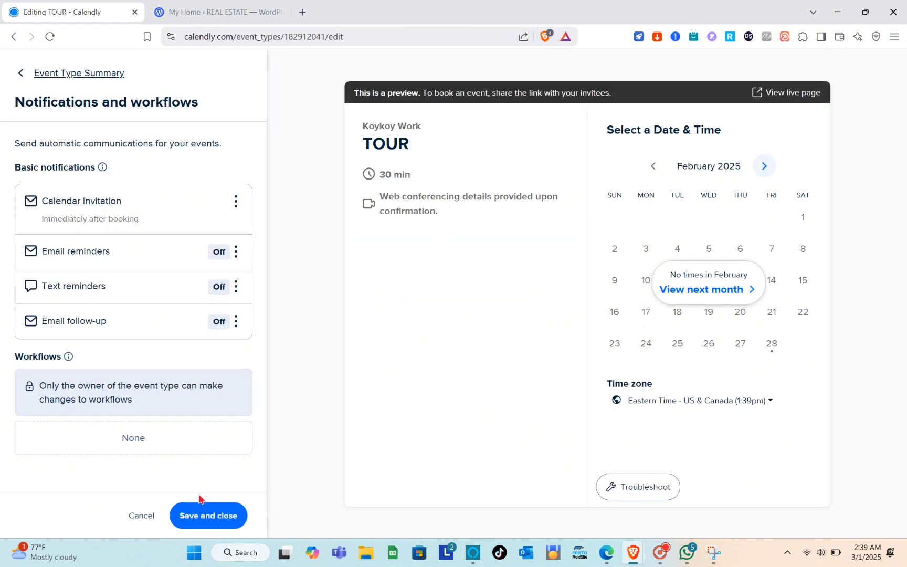
pyautogui.click(212, 513)
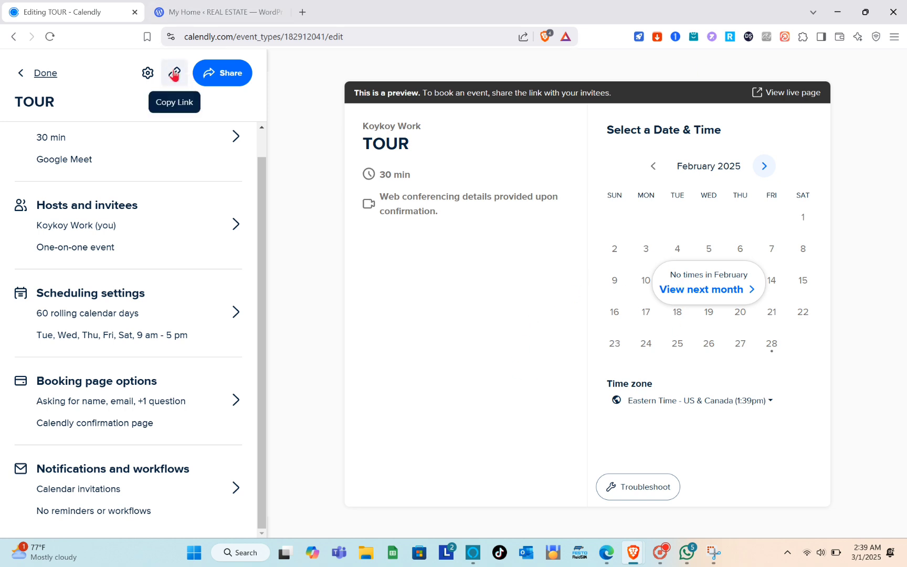
# Examine the TOUR event's sharing options, including the popup widget embed code for websites, and close the sharing dialog
pyautogui.click(226, 73)
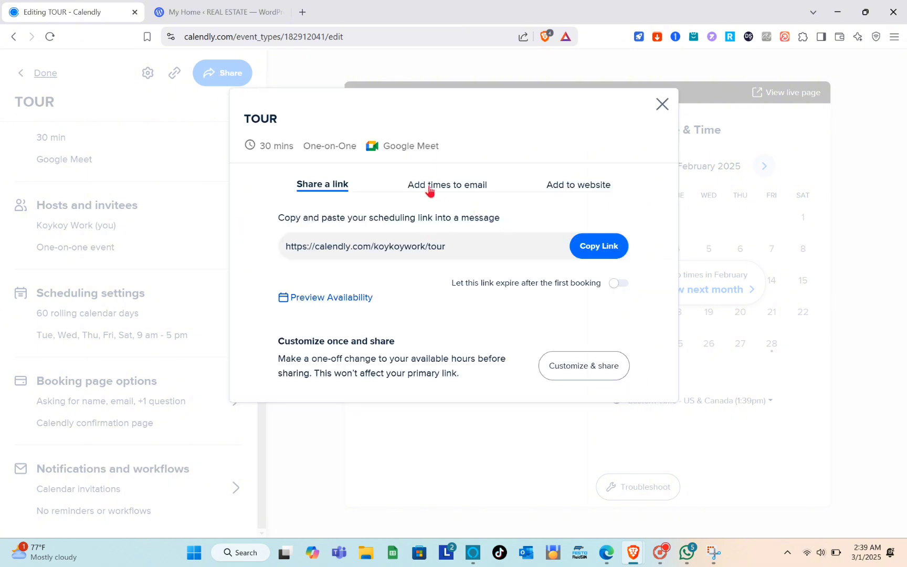
pyautogui.click(429, 189)
pyautogui.click(556, 191)
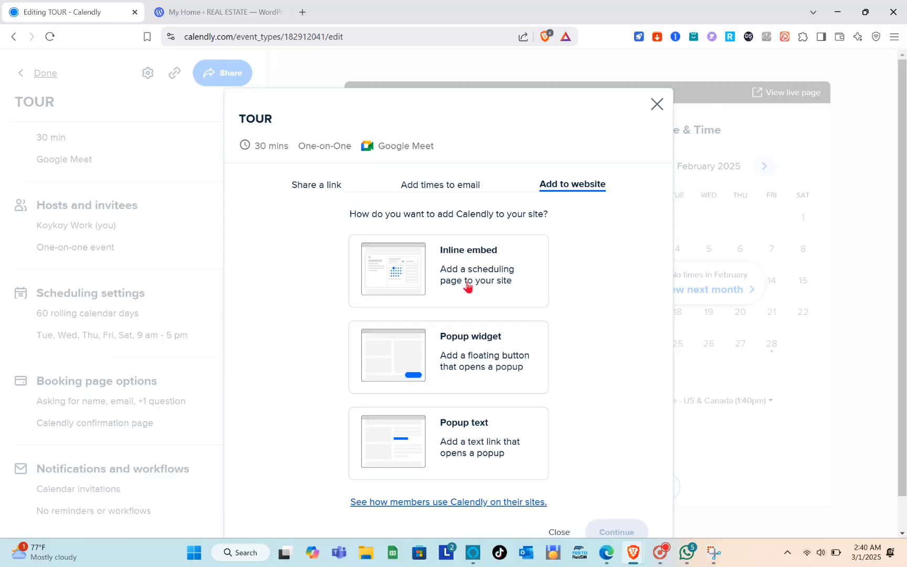
pyautogui.click(461, 349)
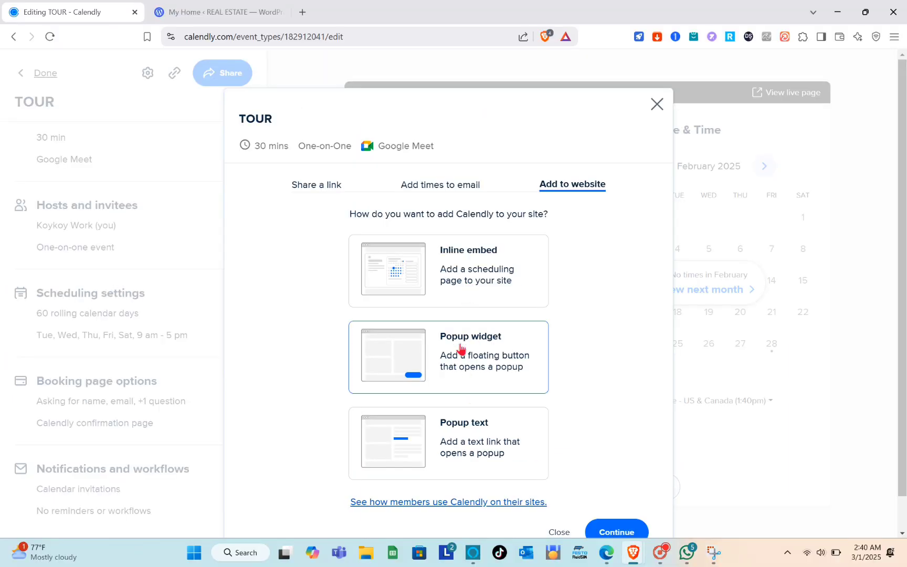
pyautogui.scroll(-1, 589, 467)
pyautogui.click(620, 502)
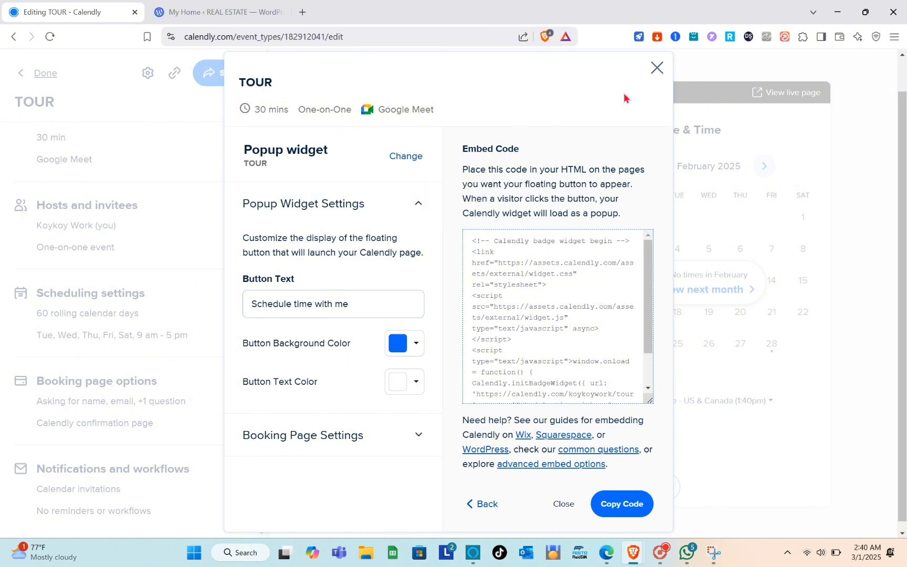
pyautogui.click(656, 68)
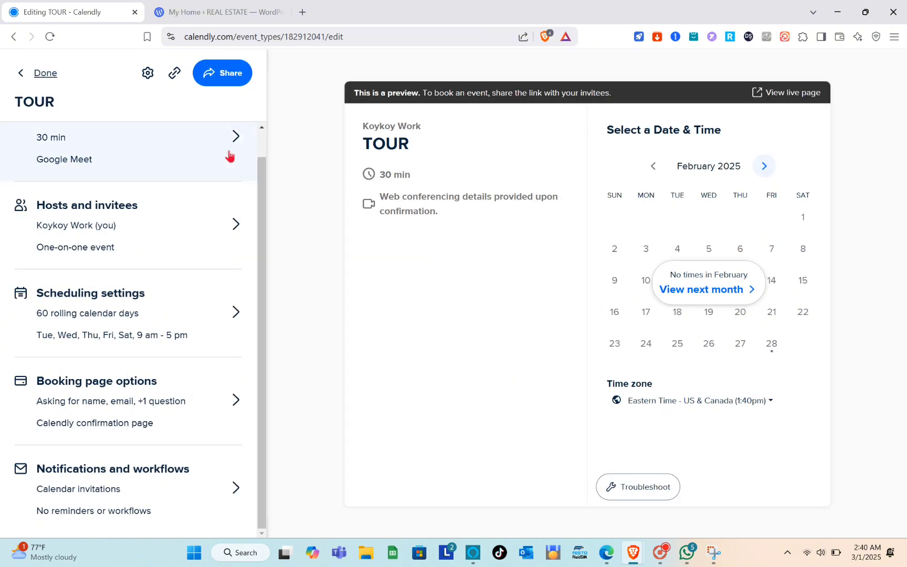
# Copy the TOUR event's booking link and open the REAL ESTATE site for editing in WordPress
pyautogui.click(176, 80)
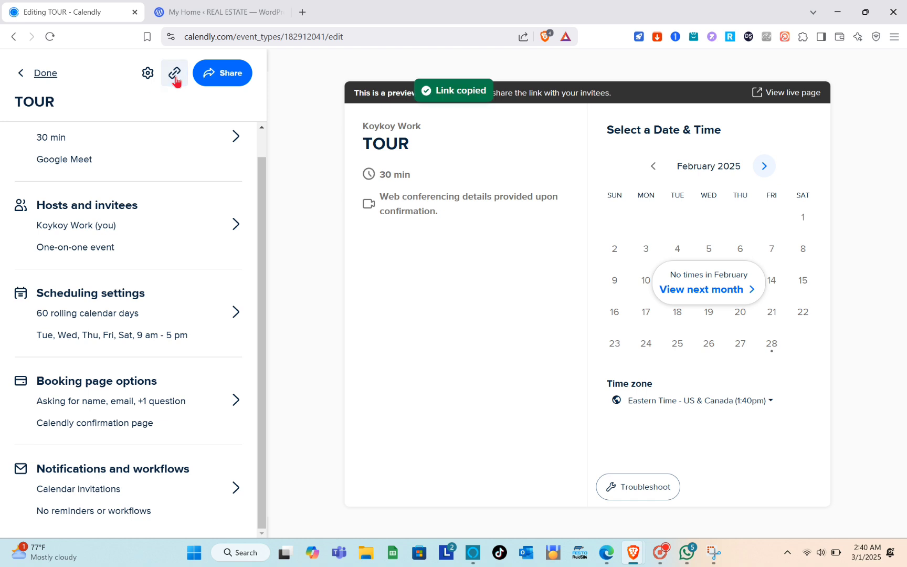
pyautogui.click(184, 11)
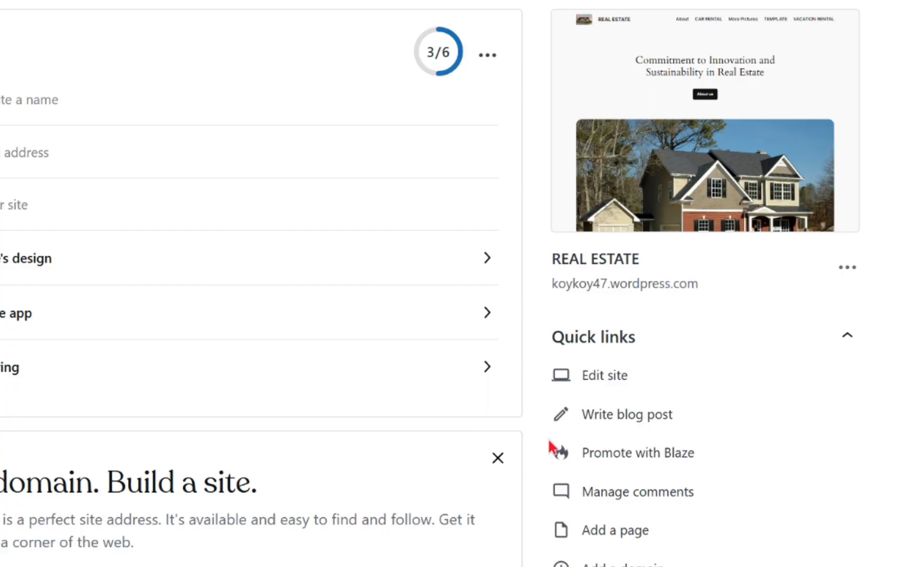
pyautogui.click(620, 375)
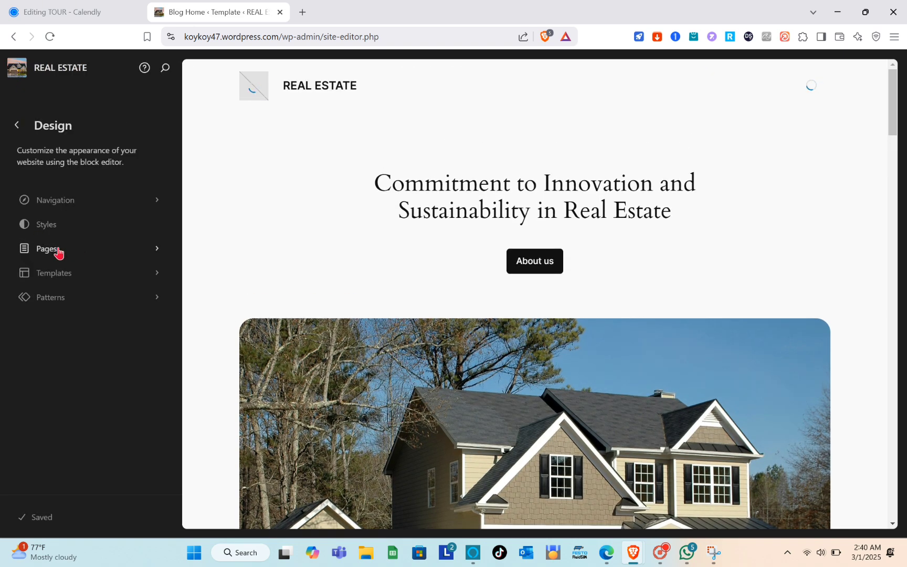
# Create a new page draft titled BOOK WITH ME on the REAL ESTATE site
pyautogui.click(56, 251)
pyautogui.click(370, 80)
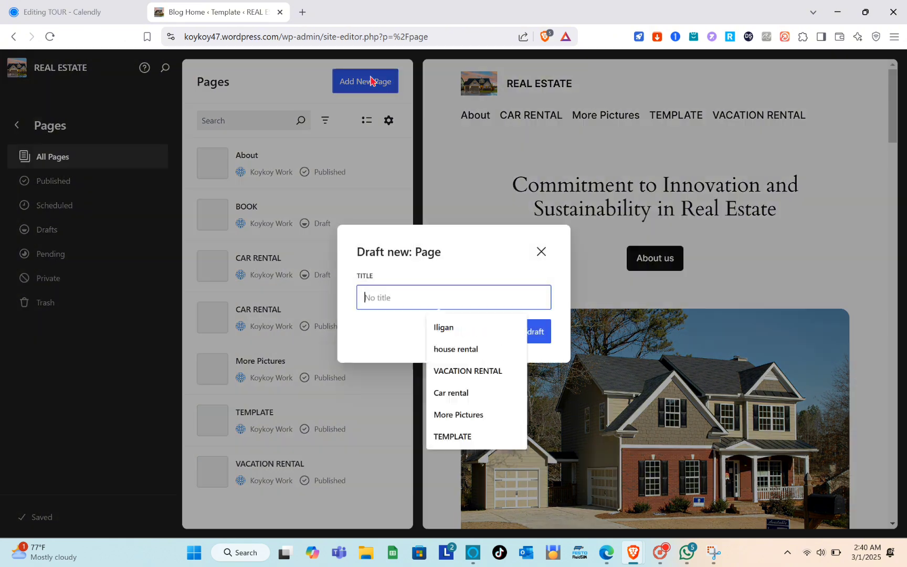
pyautogui.write('BOOK')
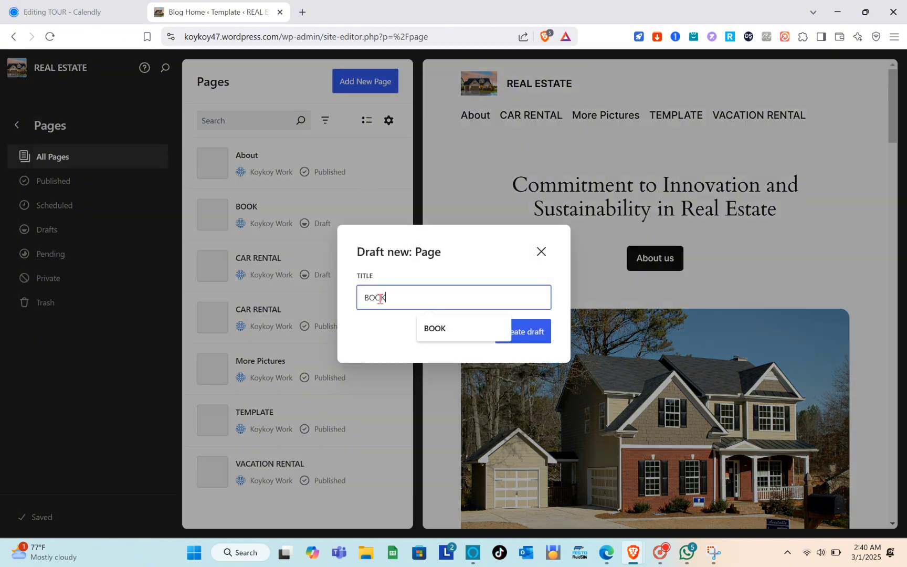
pyautogui.write(' WITH ME')
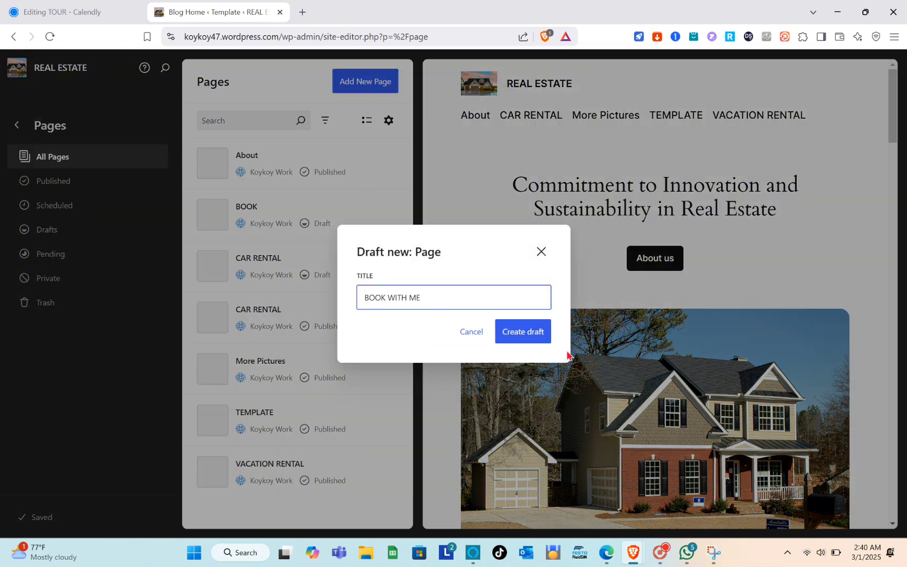
pyautogui.click(529, 337)
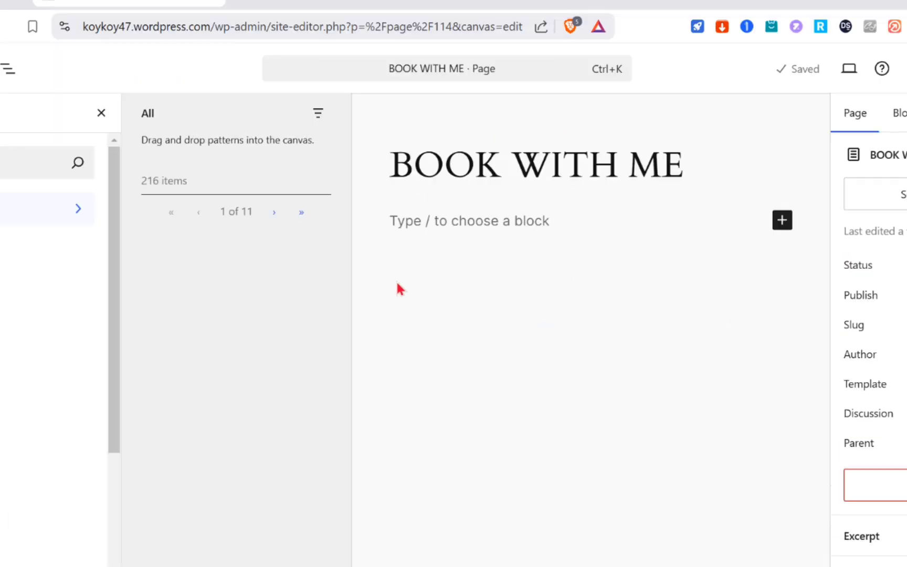
# Insert a Buttons block into the empty block area below the BOOK WITH ME title
pyautogui.click(507, 230)
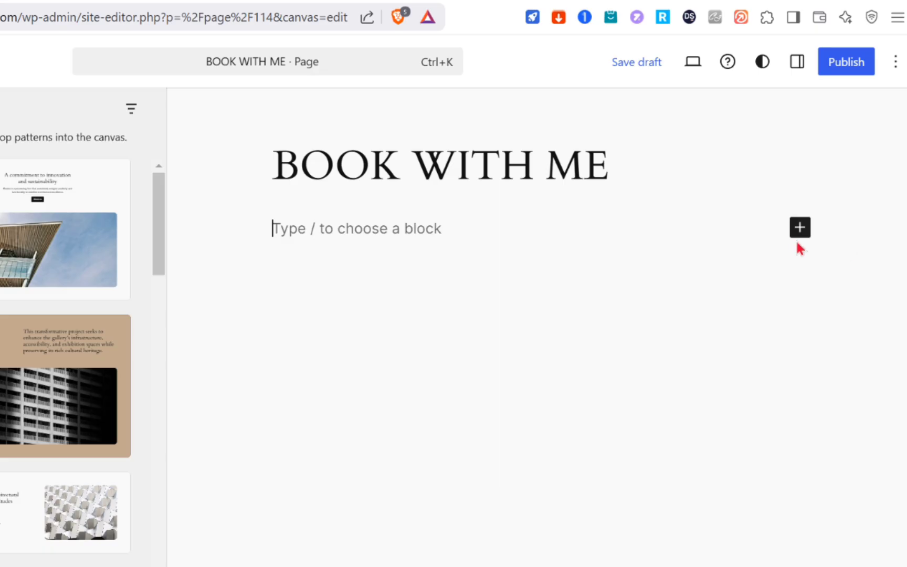
pyautogui.click(797, 235)
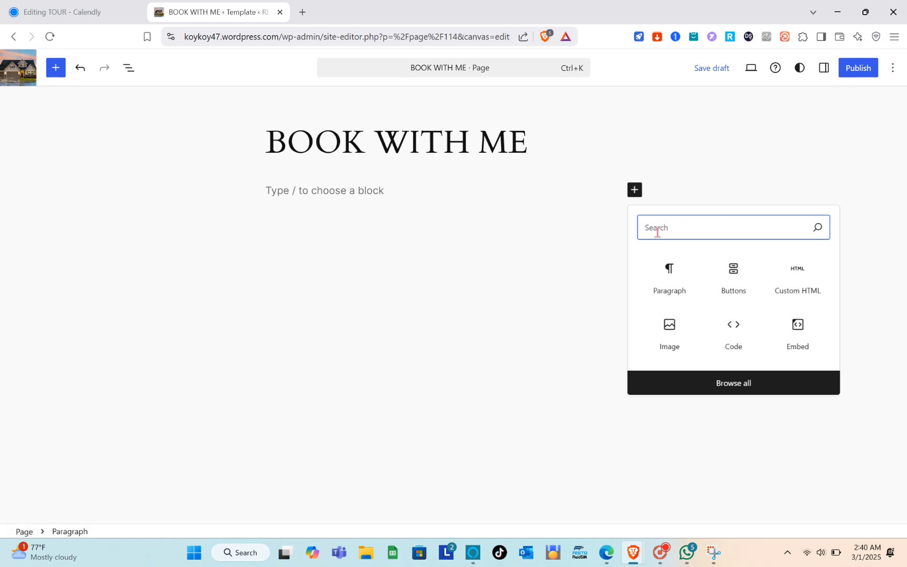
pyautogui.write('BUTTONS')
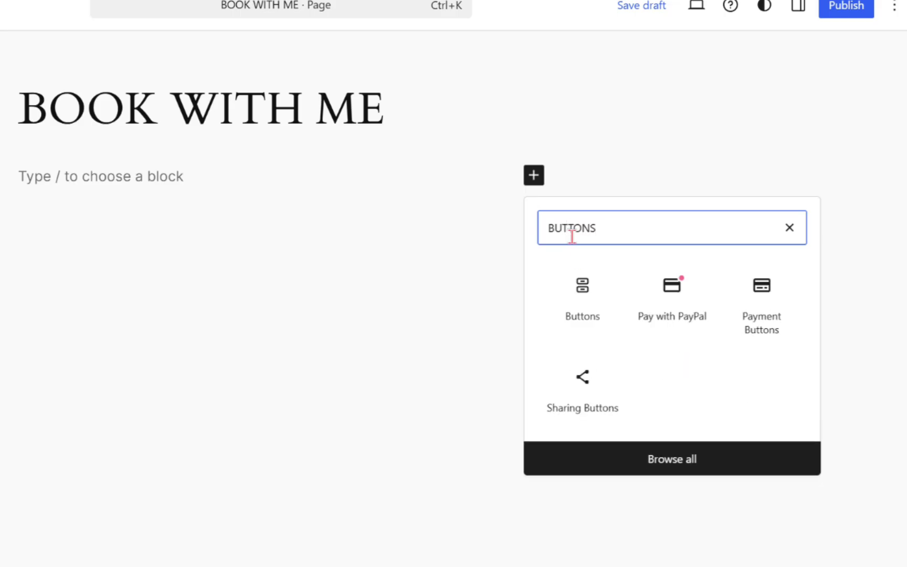
pyautogui.click(576, 300)
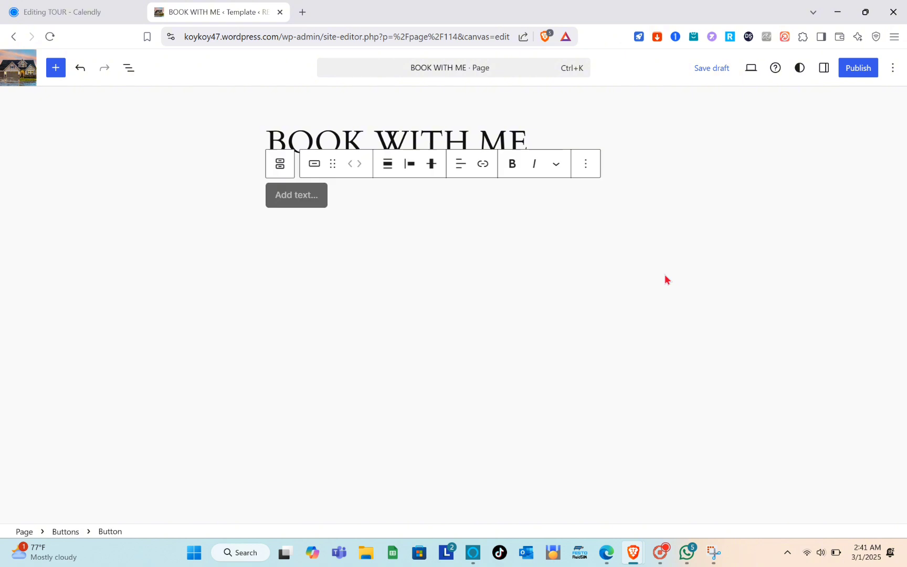
# Label the new button on the BOOK WITH ME page CLICK HERE
pyautogui.click(297, 241)
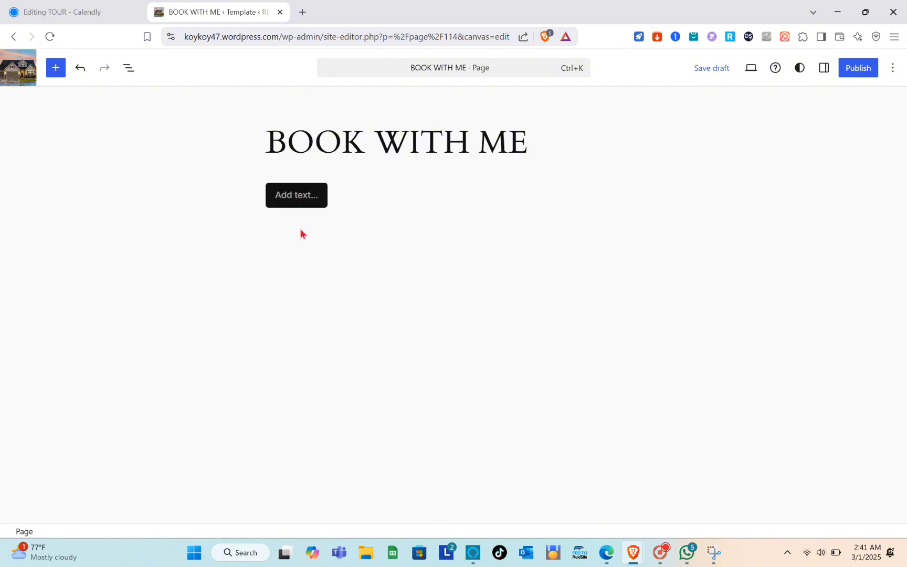
pyautogui.click(304, 202)
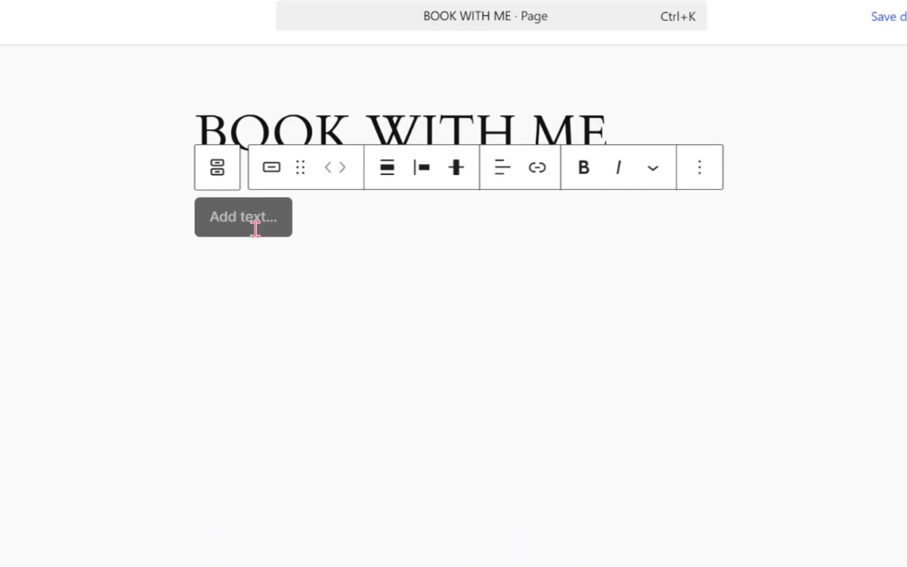
pyautogui.write('CLICK H')
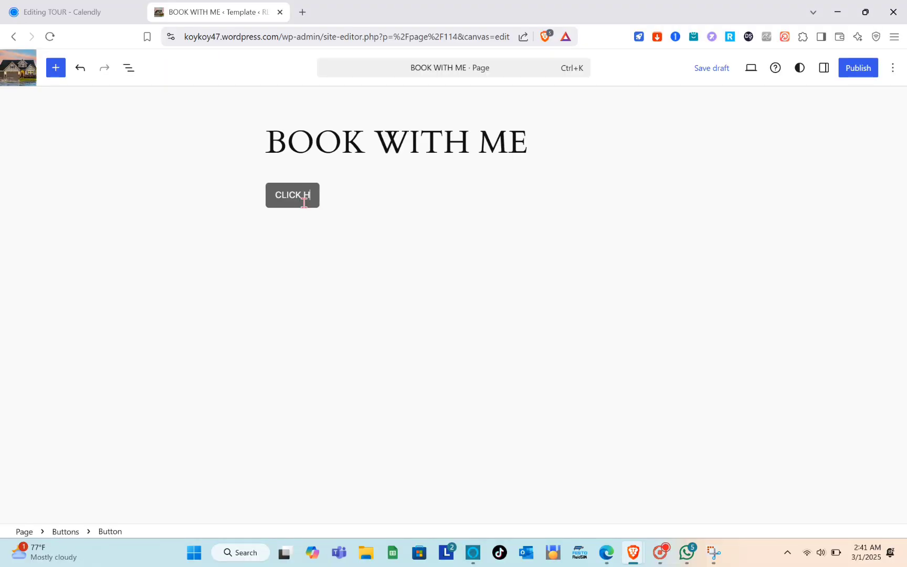
pyautogui.write('ERE')
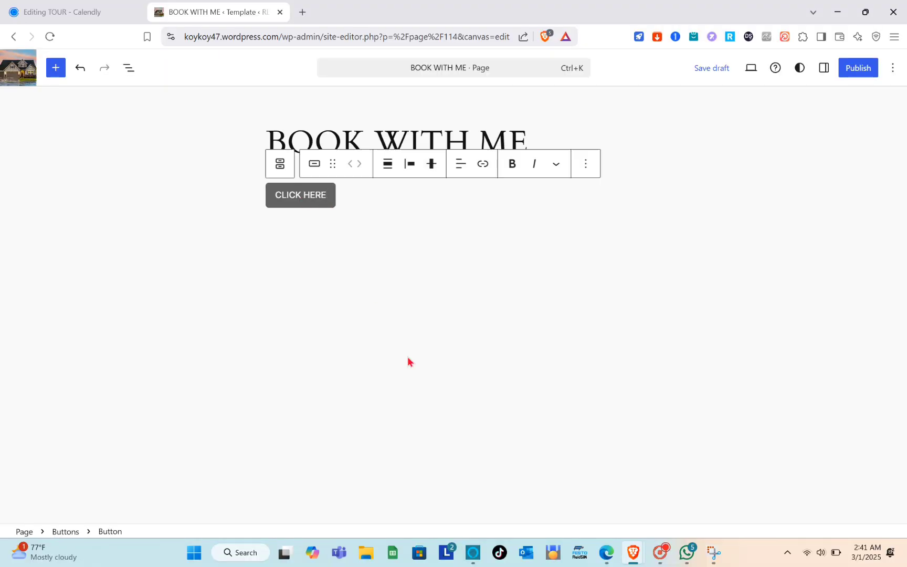
pyautogui.click(407, 358)
# Copy the TOUR event's booking link from Calendly again and set it as the CLICK HERE button's link in WordPress
pyautogui.click(308, 202)
pyautogui.click(482, 165)
pyautogui.press('Down')
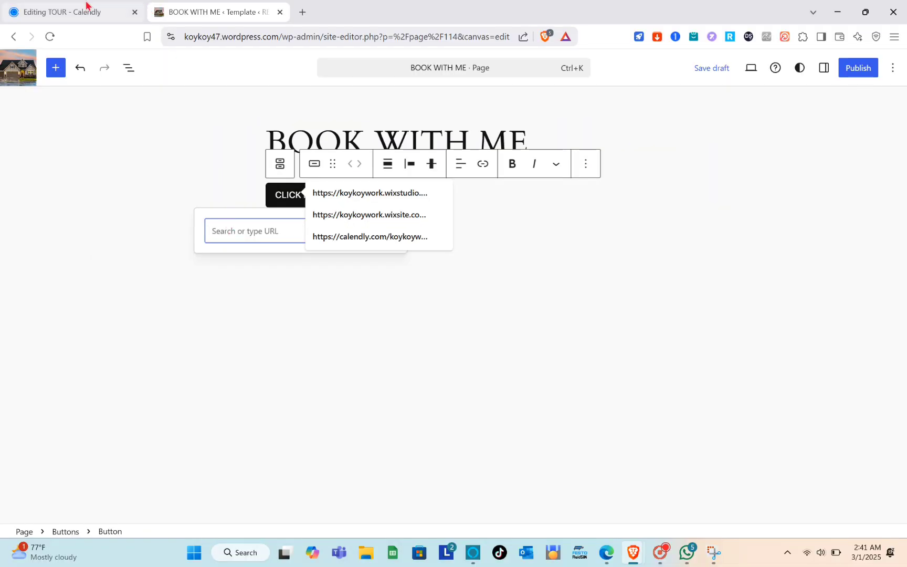
pyautogui.click(86, 7)
pyautogui.click(174, 73)
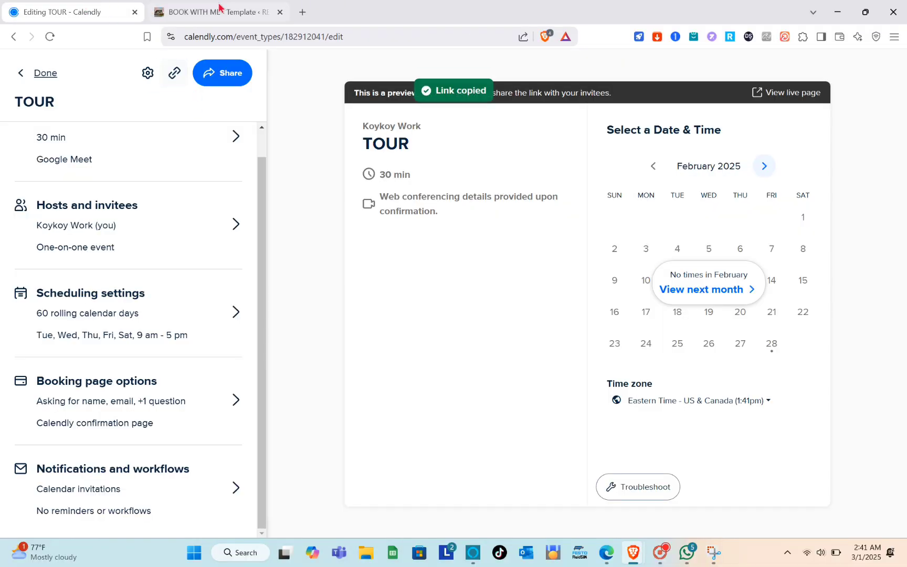
pyautogui.click(220, 7)
pyautogui.click(252, 232)
pyautogui.hotkey('ctrl', 'v')
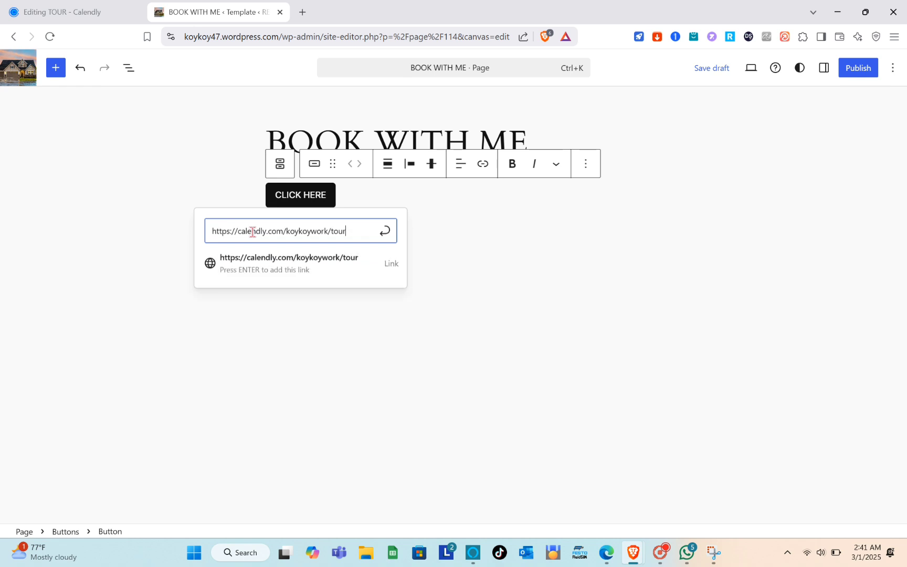
pyautogui.press('Return')
pyautogui.click(507, 288)
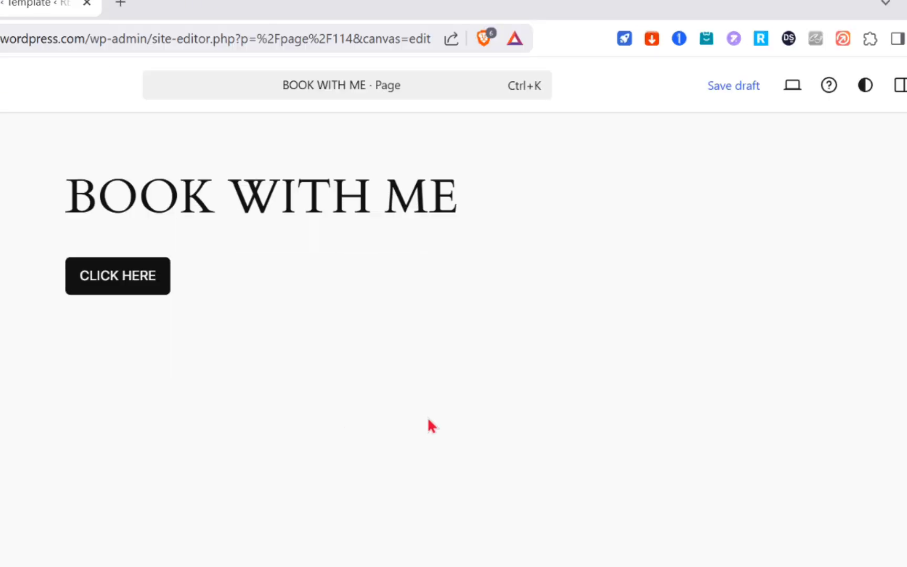
# Preview the BOOK WITH ME page in a new tab, follow CLICK HERE to the TOUR calendar's March 2025 dates, and close the preview
pyautogui.click(788, 95)
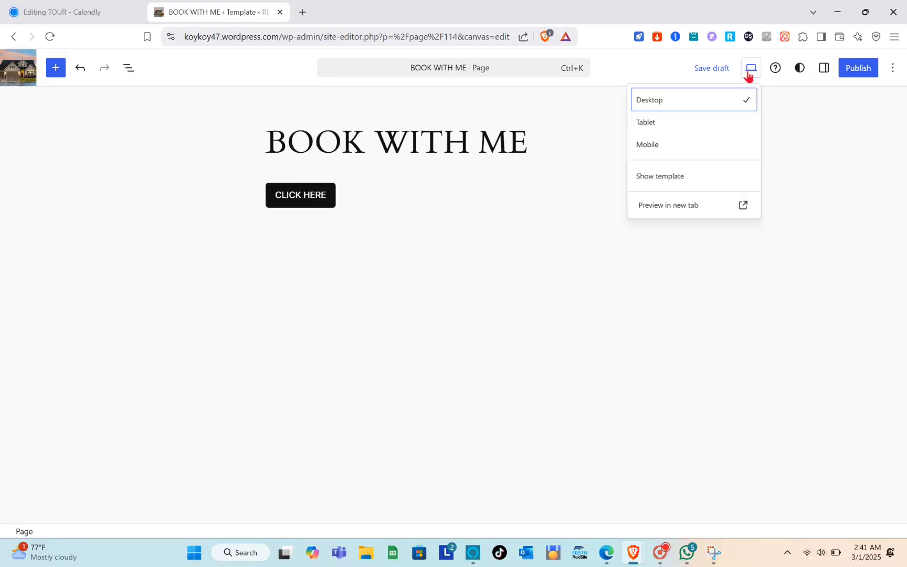
pyautogui.click(680, 220)
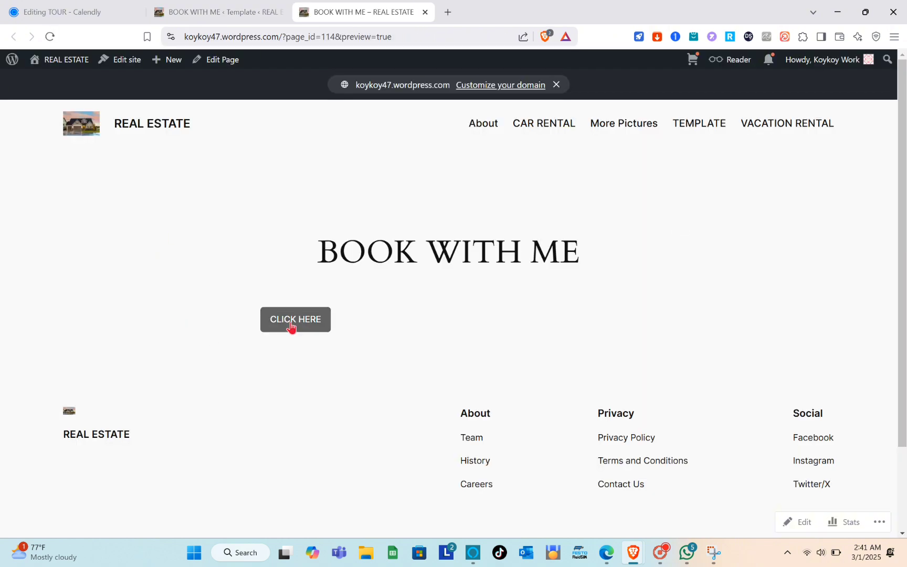
pyautogui.click(294, 326)
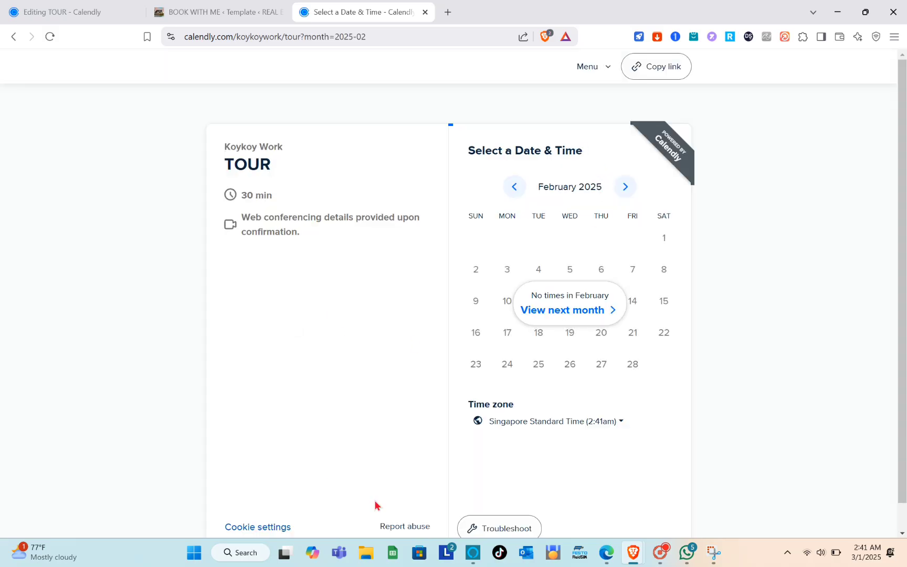
pyautogui.click(576, 320)
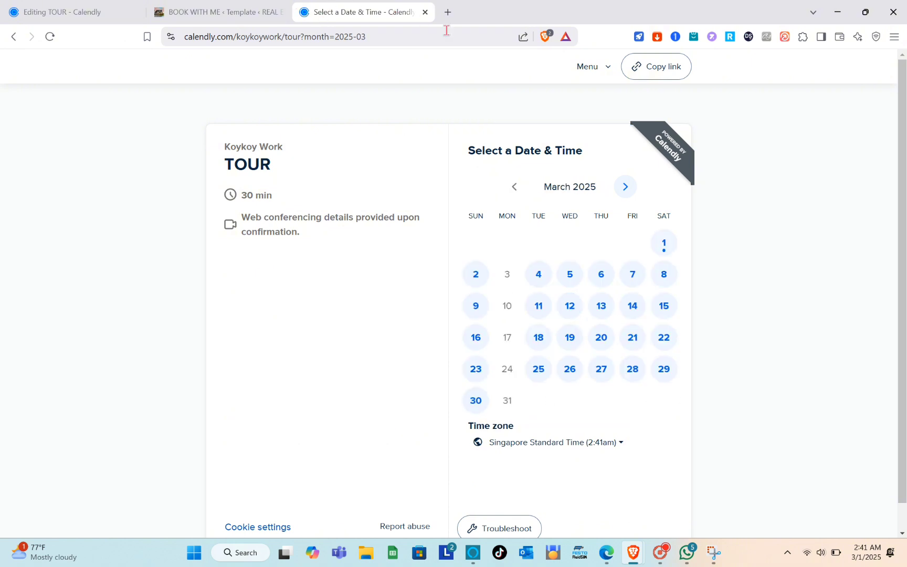
pyautogui.click(426, 12)
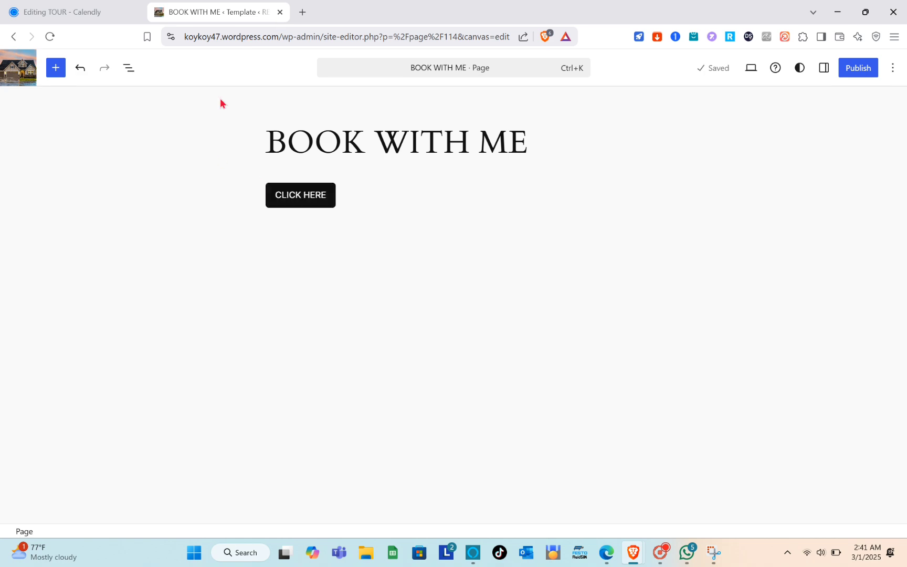
# Leave the BOOK WITH ME page and open the Blog Home template for editing
pyautogui.click(12, 42)
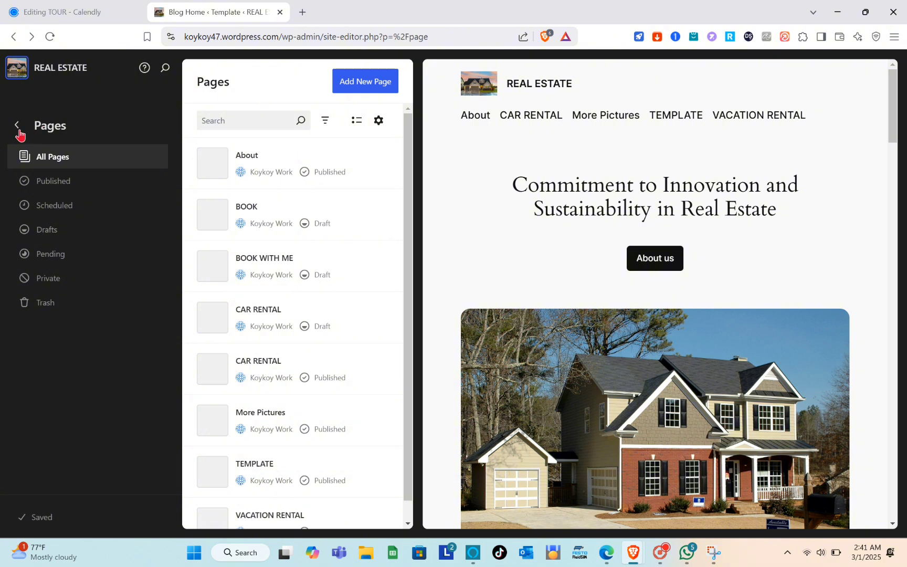
pyautogui.click(654, 137)
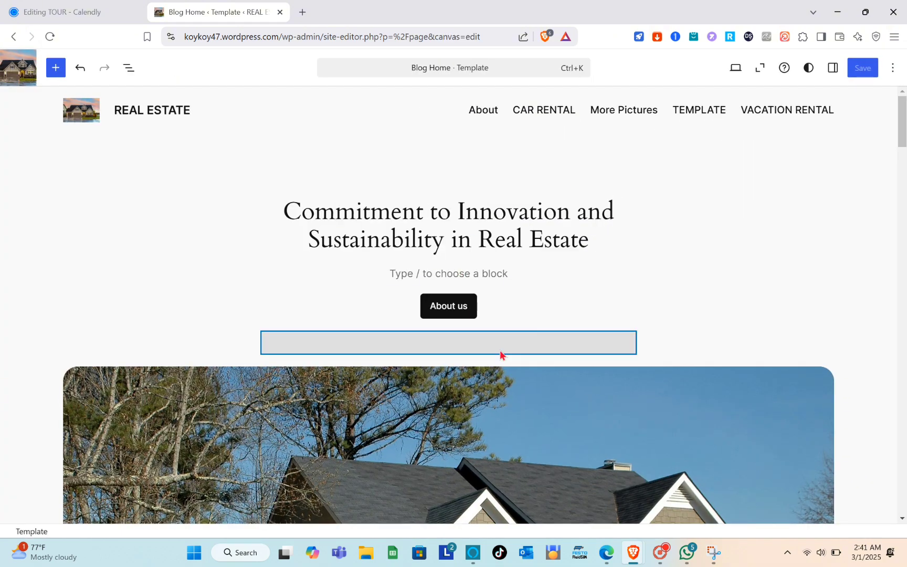
pyautogui.scroll(-1, 499, 350)
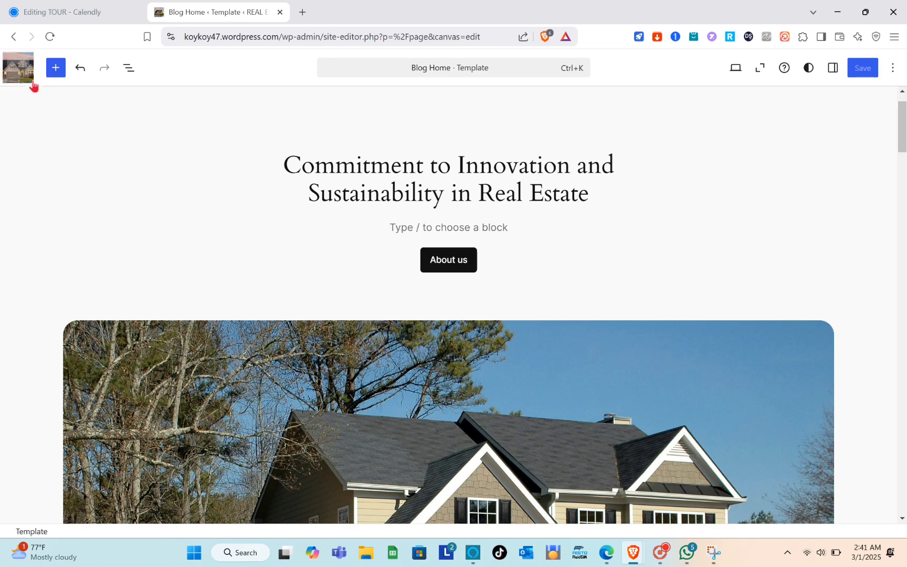
# Insert a Buttons block at the end of the Blog Home template, below the footer, and select its empty button
pyautogui.click(56, 68)
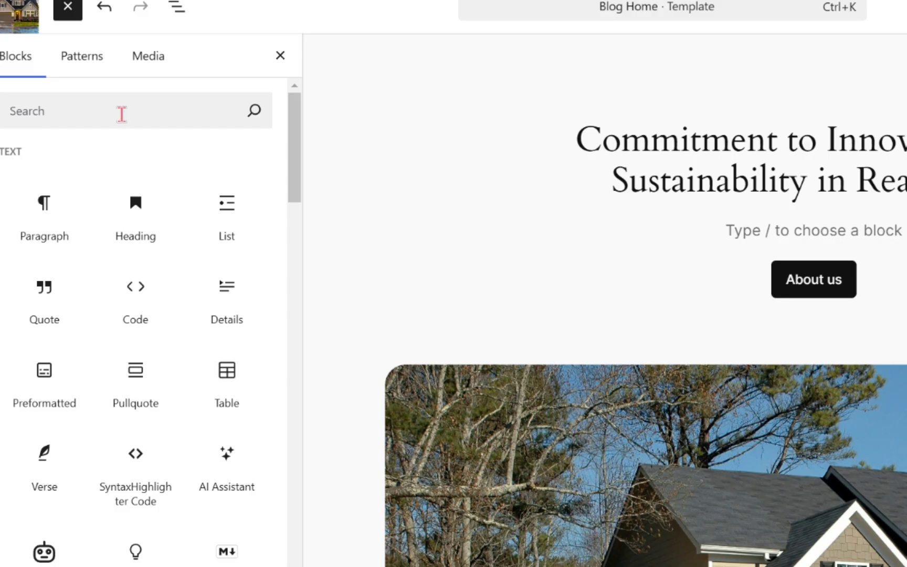
pyautogui.click(92, 138)
pyautogui.write('BU')
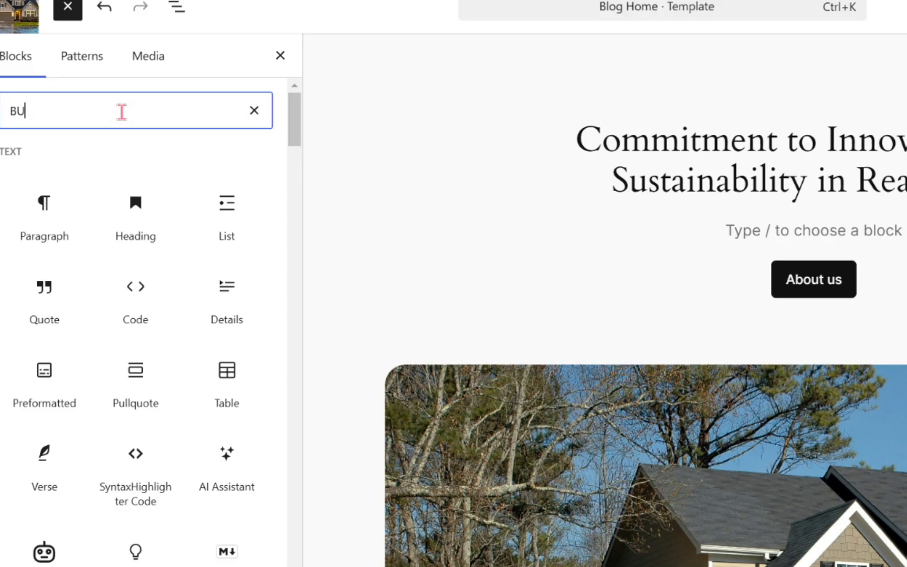
pyautogui.write('TTONS')
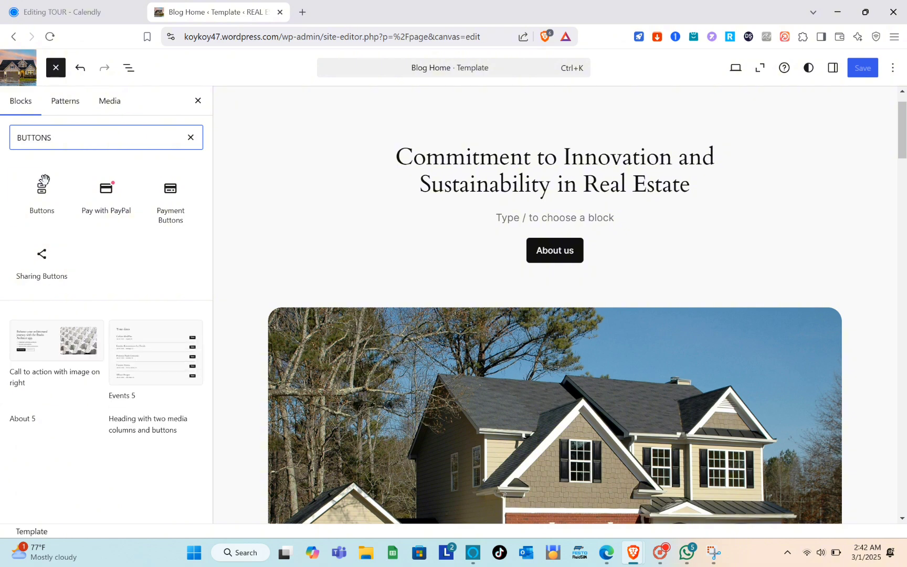
pyautogui.click(42, 188)
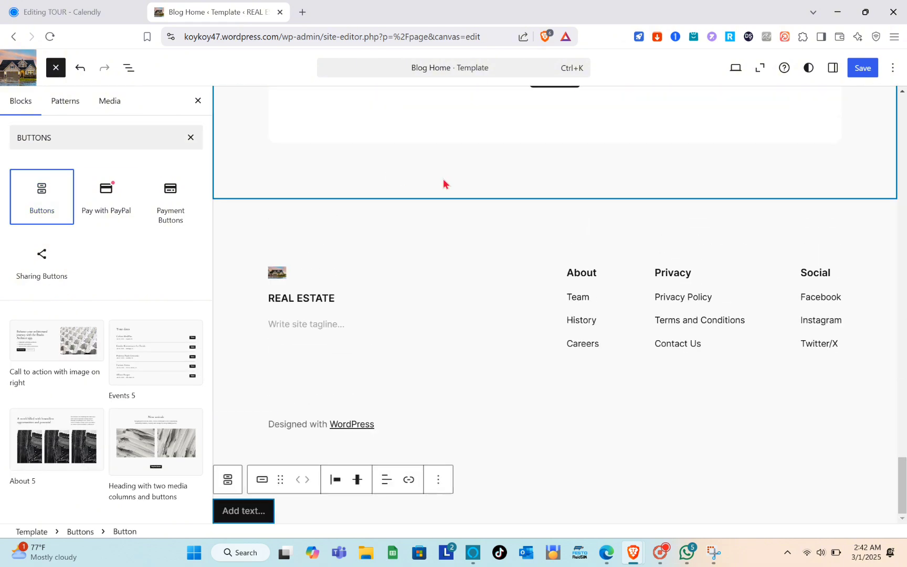
pyautogui.click(255, 512)
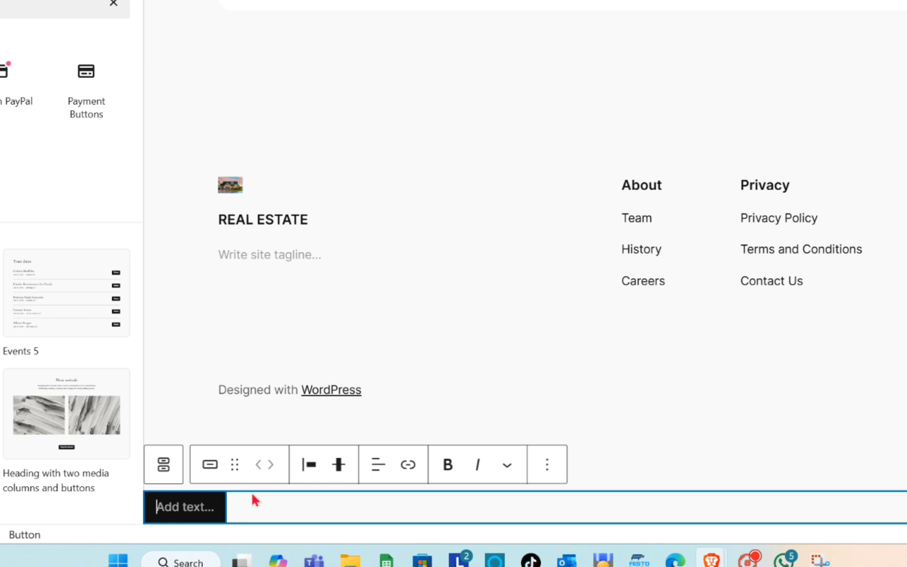
pyautogui.click(342, 514)
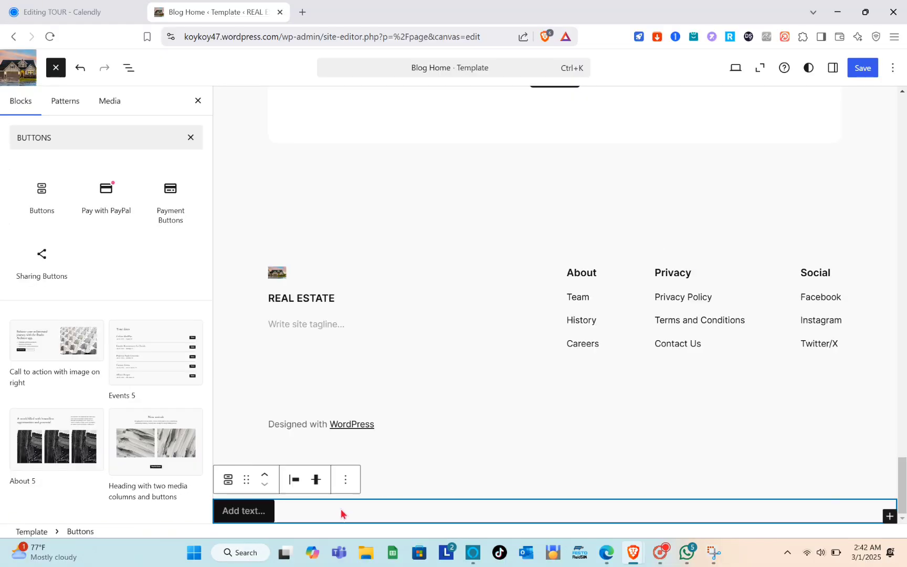
pyautogui.click(244, 510)
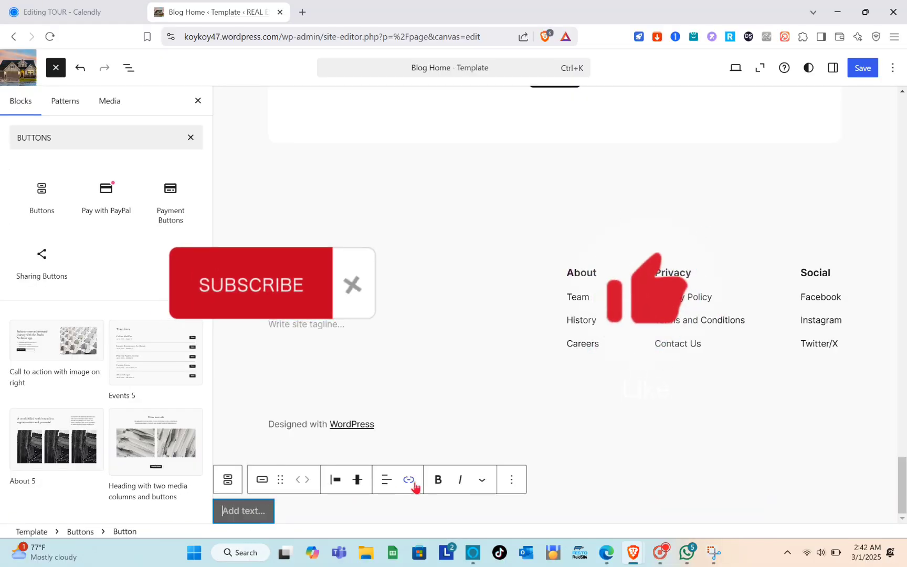